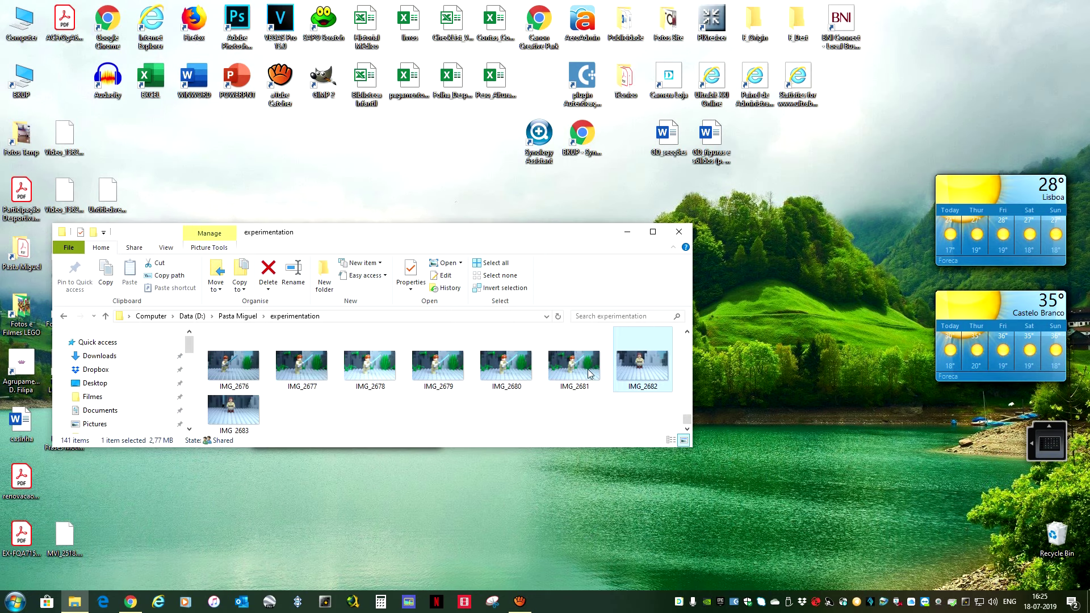
Select the IMG_2679 photo among the experimentation folder's thumbnails.
{"action": "left_click", "coordinate": [641, 369]}
{"action": "left_click", "coordinate": [509, 381]}
{"action": "key", "text": "Left"}
{"action": "key", "text": "Left"}
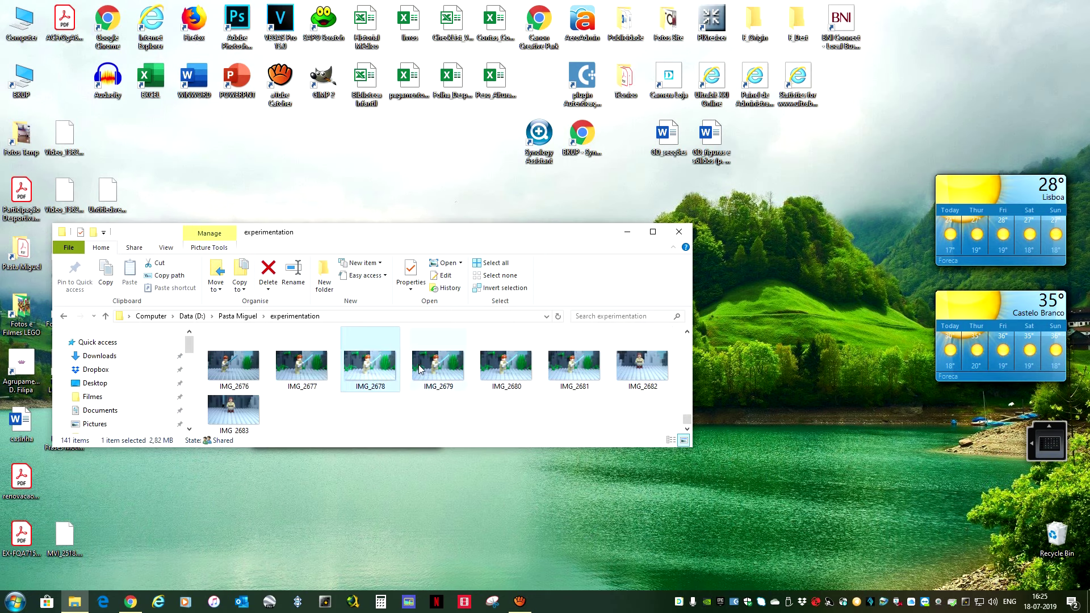
{"action": "key", "text": "Right"}
Launch GIMP and open IMG_2679 in it by dragging it from Explorer.
{"action": "double_click", "coordinate": [322, 80]}
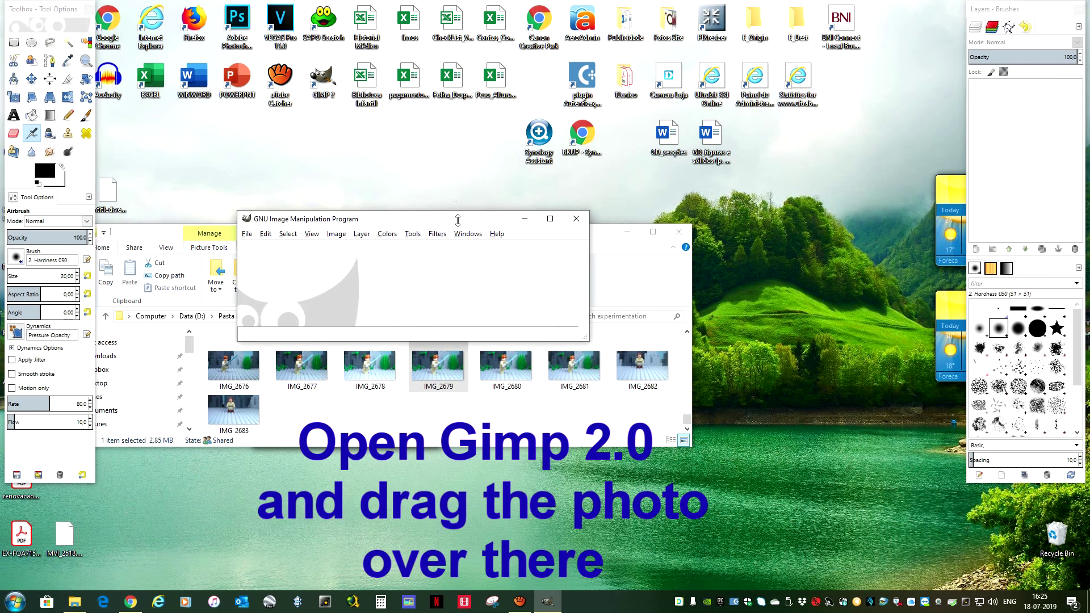
{"action": "left_click_drag", "start_coordinate": [458, 220], "coordinate": [425, 163]}
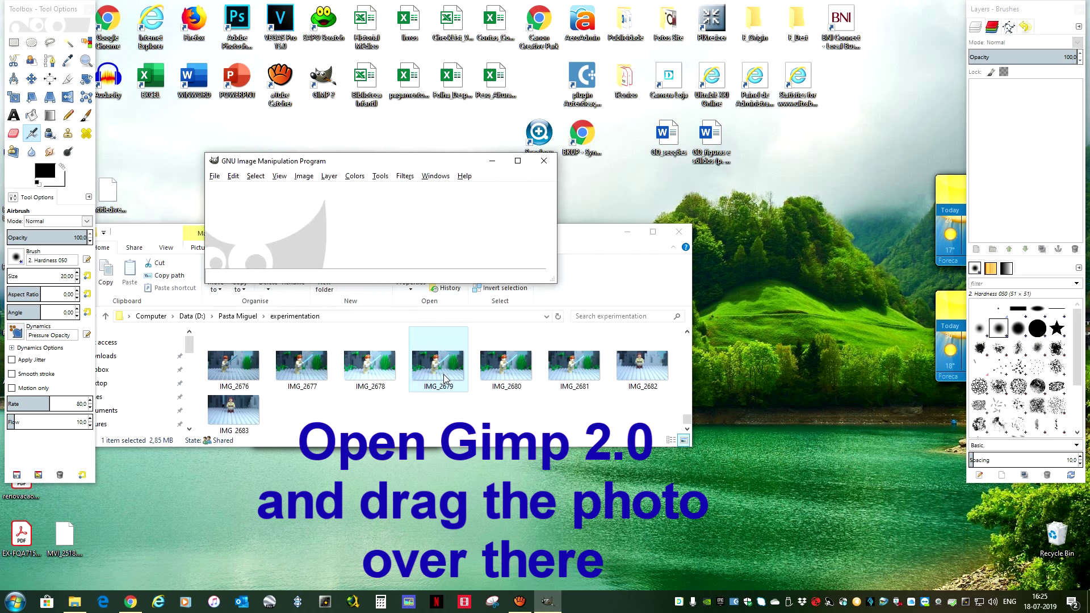
{"action": "left_click_drag", "start_coordinate": [446, 379], "coordinate": [372, 239]}
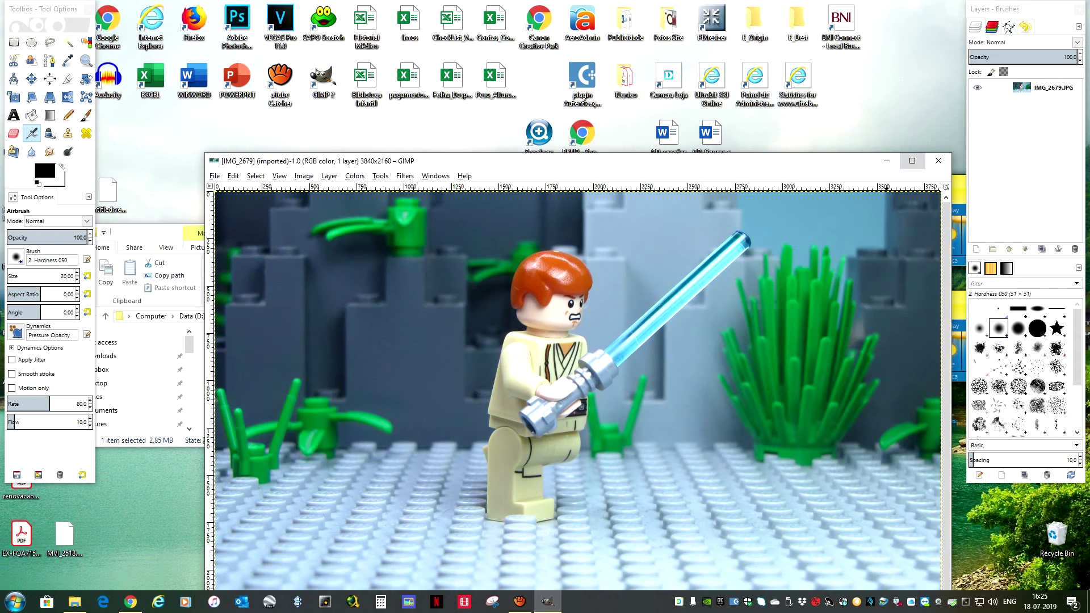
Maximize the image window and reposition the Layers and Toolbox docks beside it.
{"action": "left_click", "coordinate": [912, 160]}
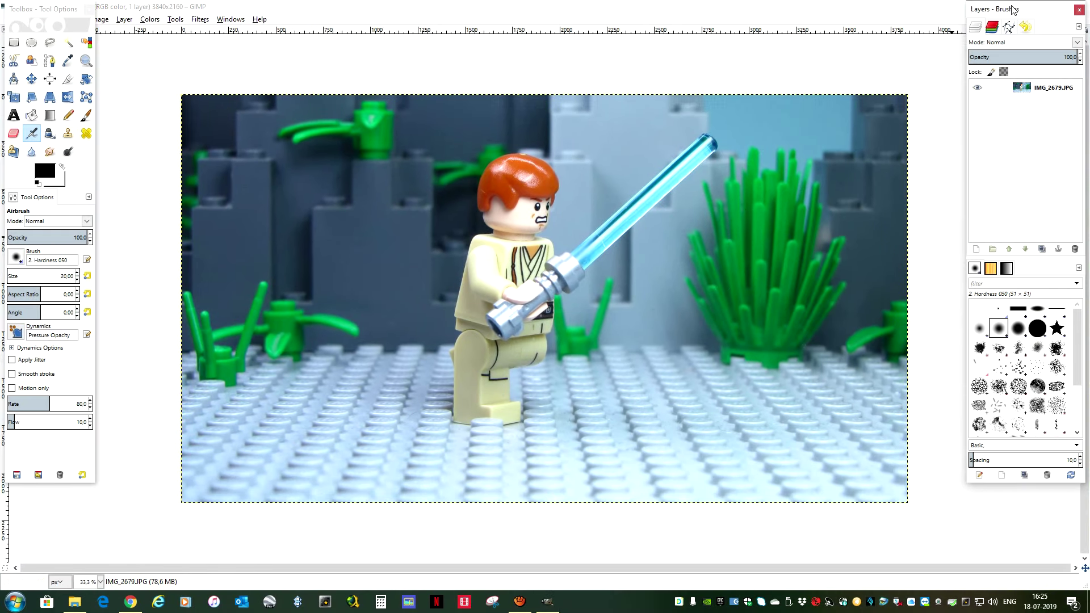
{"action": "left_click_drag", "start_coordinate": [1014, 10], "coordinate": [1000, 61]}
{"action": "left_click_drag", "start_coordinate": [61, 12], "coordinate": [73, 52]}
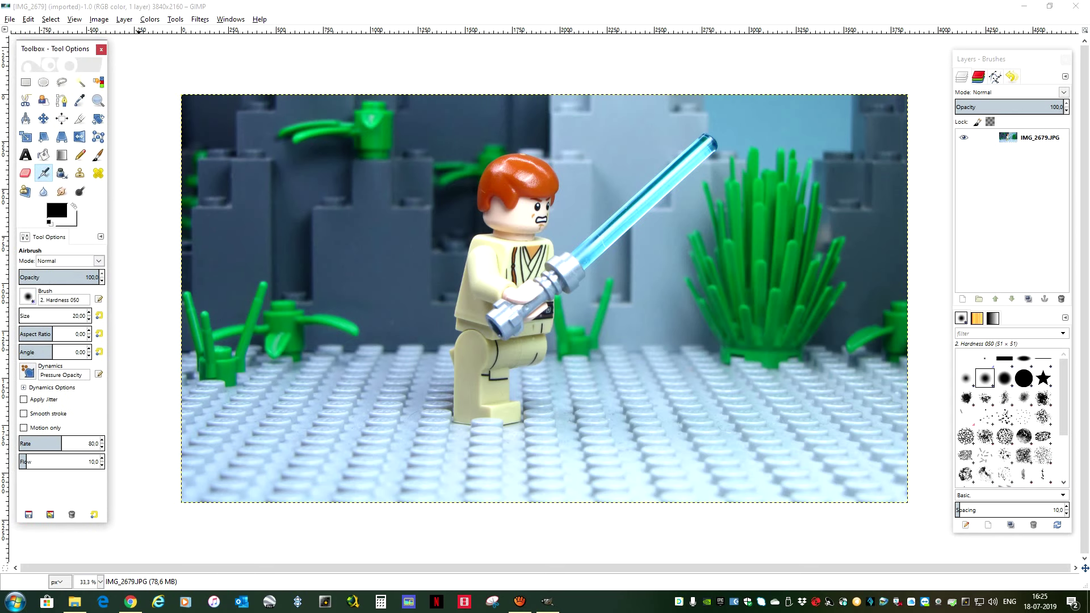
Create a transparent 3840x2160 layer named 'Layer' and activate the Free Select tool.
{"action": "left_click", "coordinate": [149, 18]}
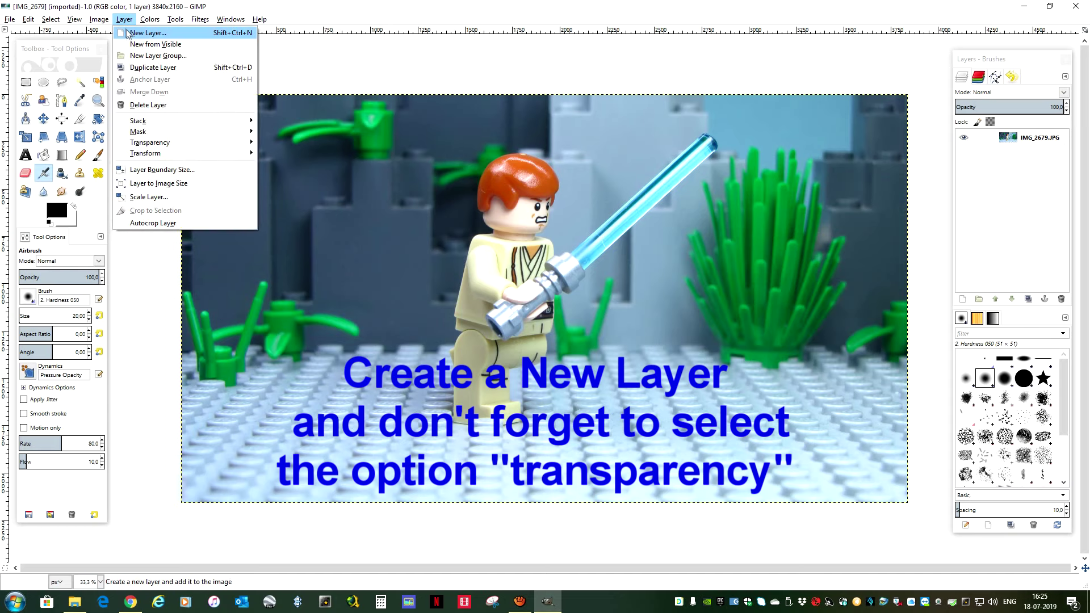
{"action": "left_click", "coordinate": [128, 34]}
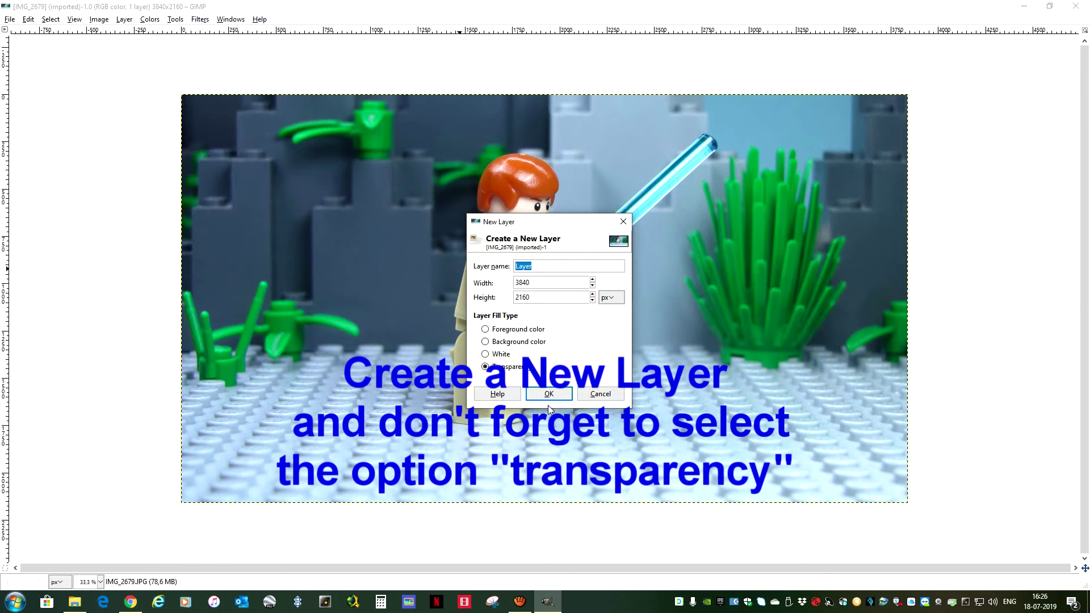
{"action": "left_click", "coordinate": [485, 367]}
{"action": "left_click", "coordinate": [485, 355]}
{"action": "left_click", "coordinate": [549, 393]}
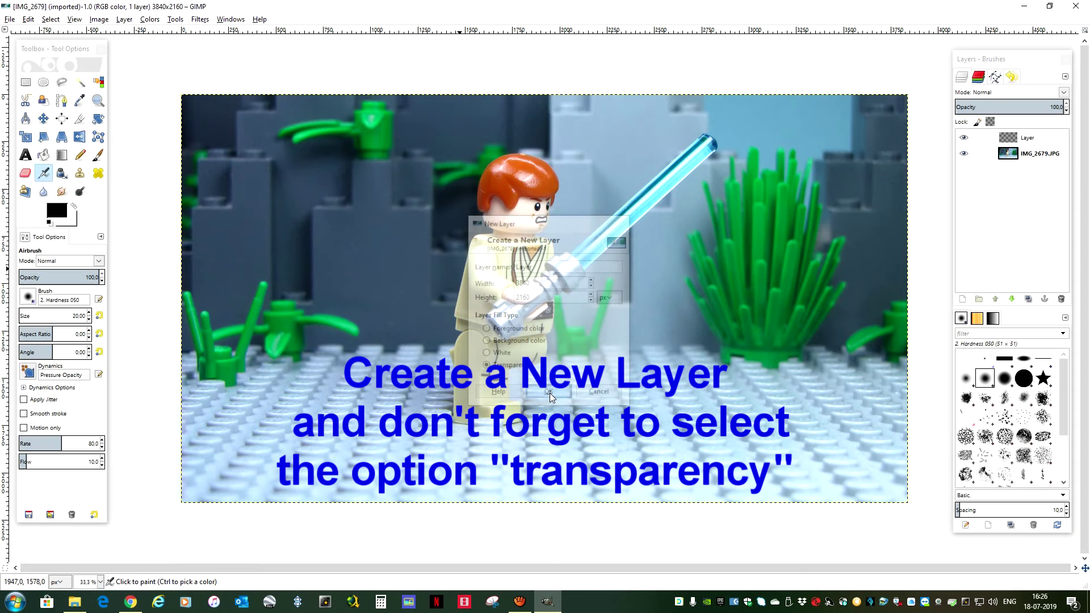
{"action": "left_click", "coordinate": [62, 83]}
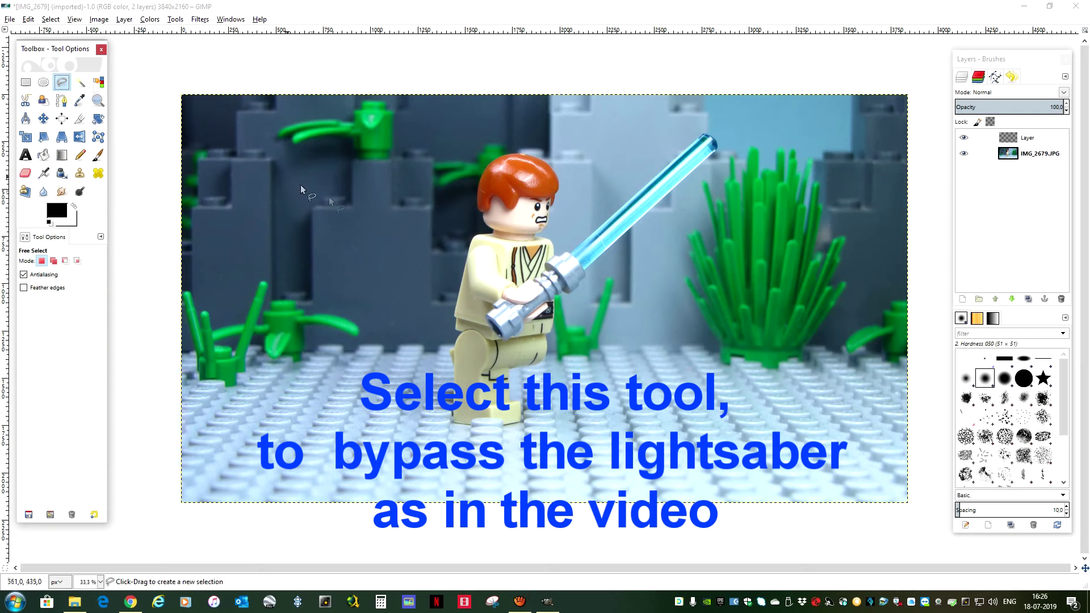
Zoom in and outline the blade's lower edge from the hilt toward the tip.
{"action": "scroll", "coordinate": [621, 143], "scroll_direction": "up", "scroll_amount": 1}
{"action": "scroll", "coordinate": [621, 142], "scroll_direction": "up", "scroll_amount": 1}
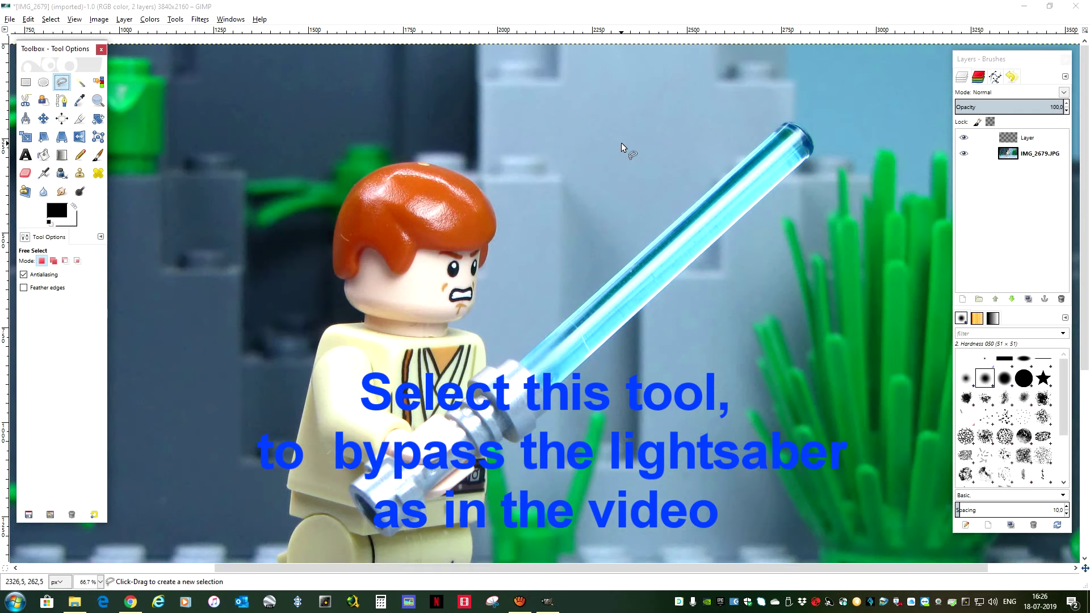
{"action": "scroll", "coordinate": [619, 137], "scroll_direction": "up", "scroll_amount": 1}
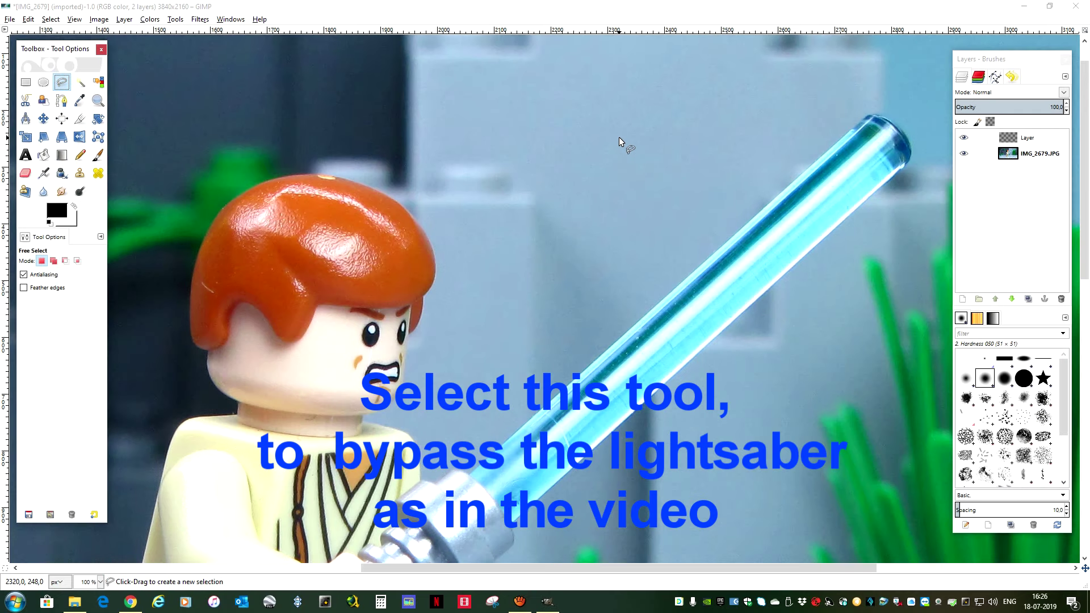
{"action": "left_click", "coordinate": [469, 473]}
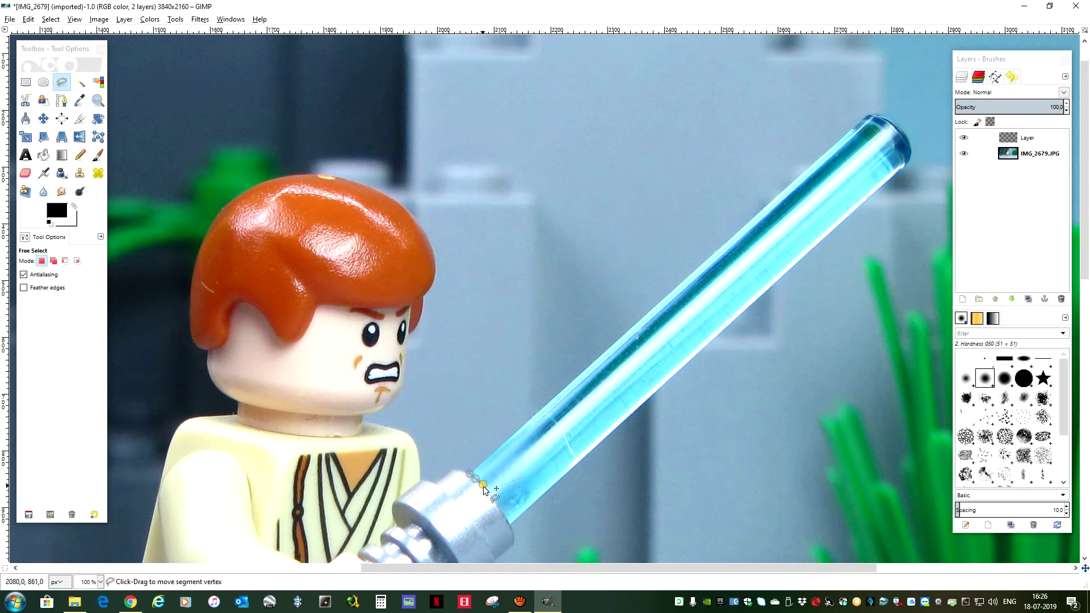
{"action": "left_click", "coordinate": [482, 485]}
{"action": "left_click", "coordinate": [488, 490]}
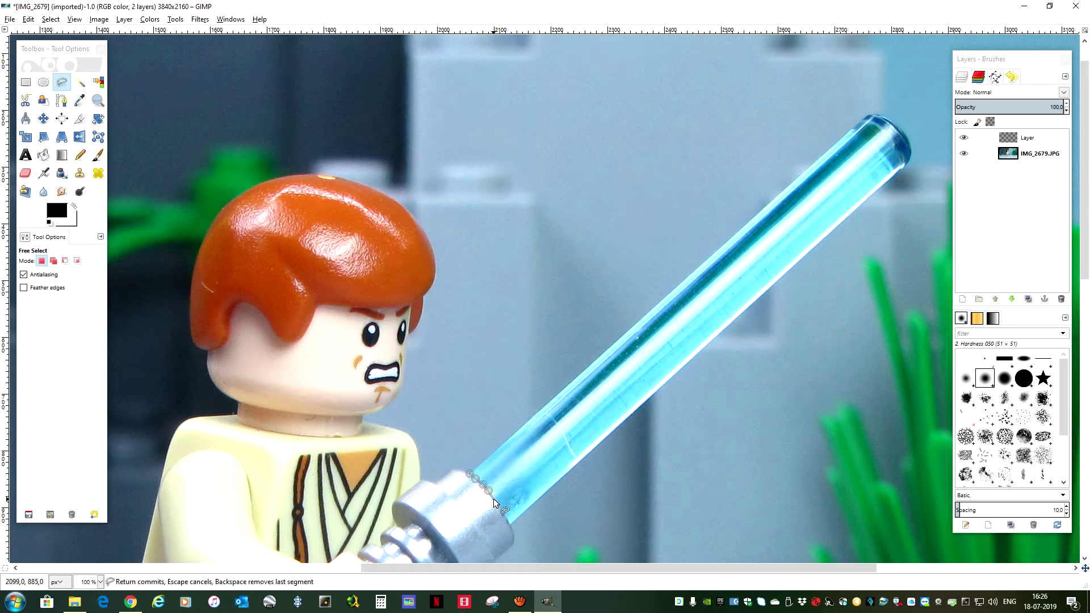
{"action": "left_click", "coordinate": [505, 515]}
{"action": "left_click", "coordinate": [508, 524]}
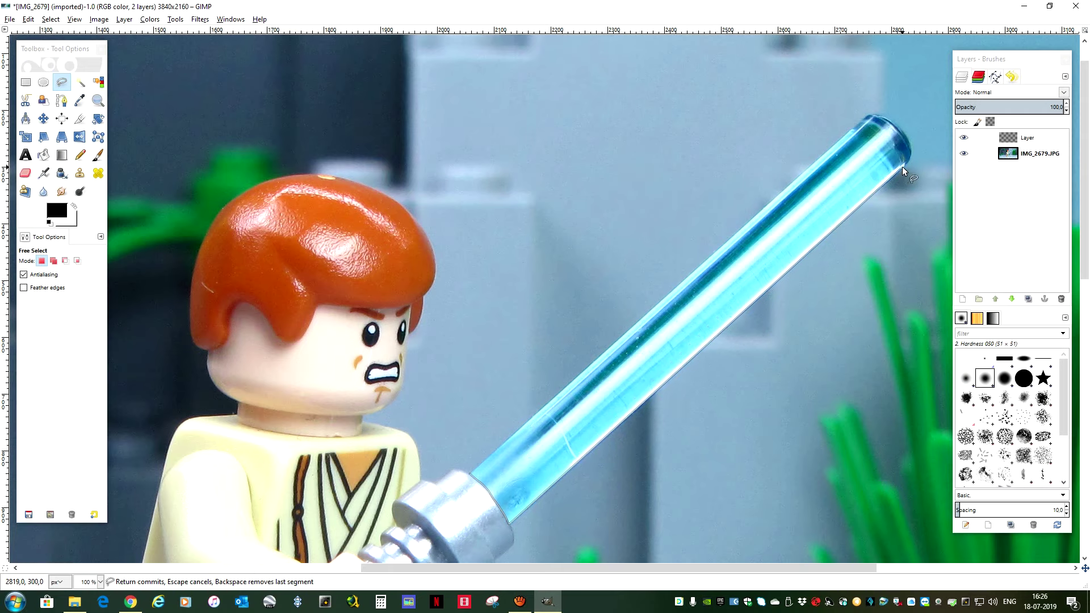
Trace around the rounded blade tip, close the outline at the hilt, and zoom out.
{"action": "left_click", "coordinate": [908, 137]}
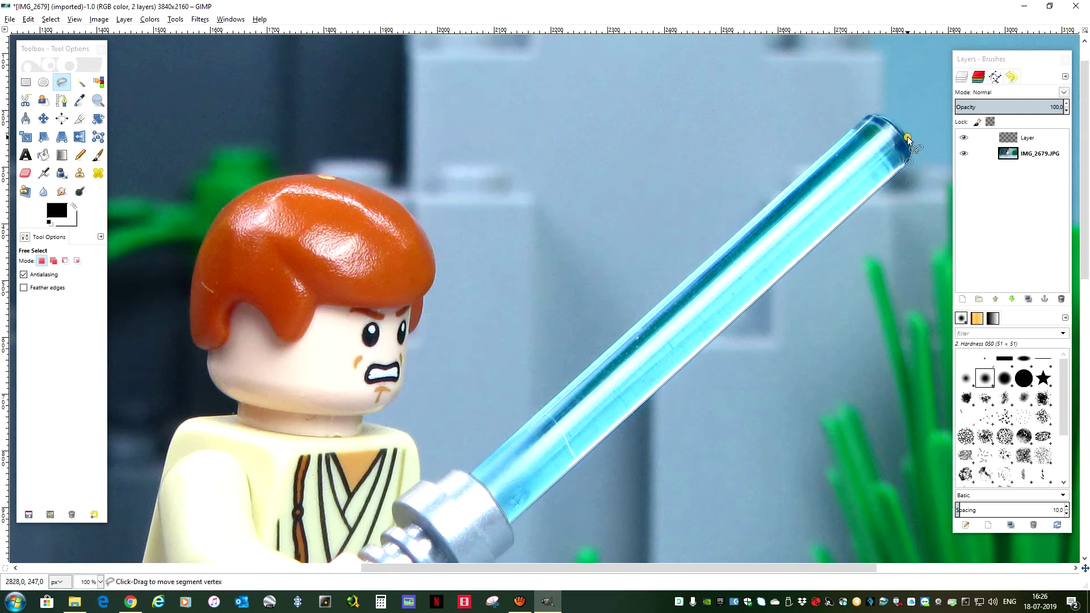
{"action": "left_click", "coordinate": [903, 129]}
{"action": "left_click", "coordinate": [896, 123]}
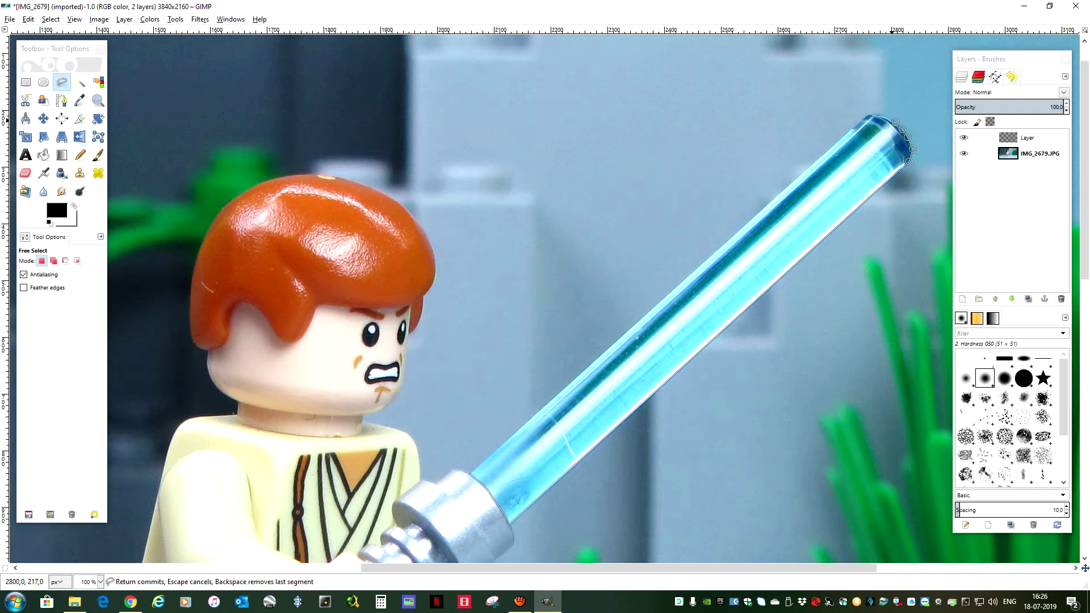
{"action": "left_click", "coordinate": [880, 114]}
{"action": "left_click", "coordinate": [870, 114]}
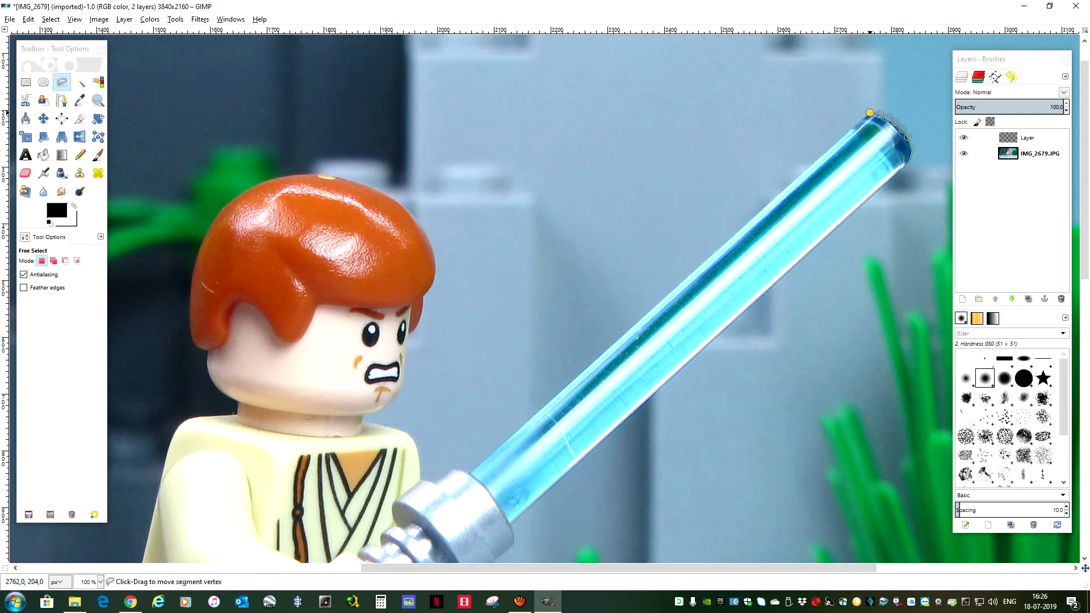
{"action": "left_click", "coordinate": [863, 117]}
{"action": "left_click", "coordinate": [469, 474]}
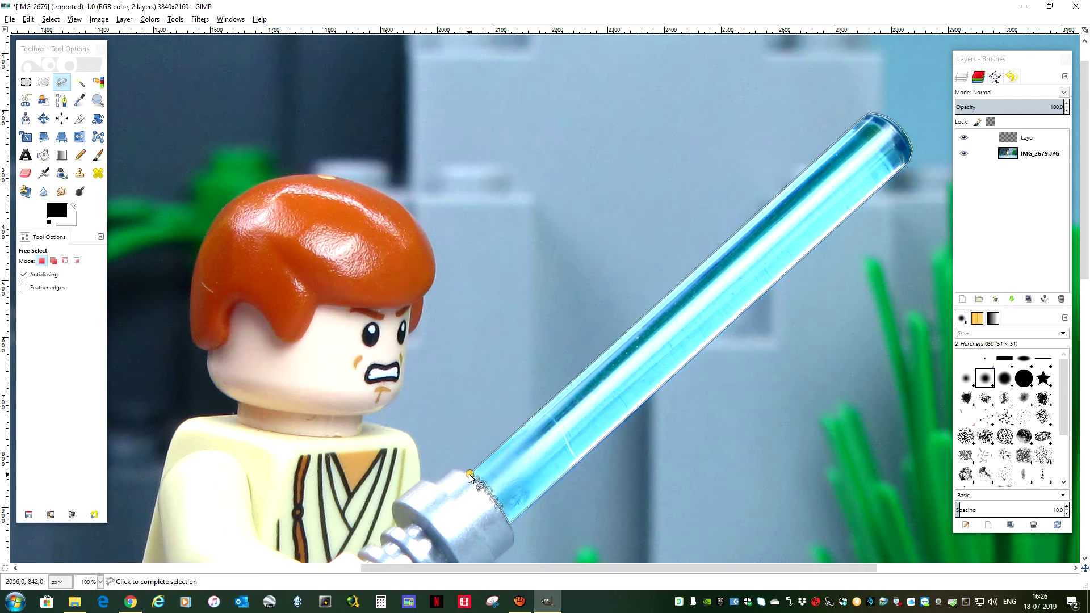
{"action": "key", "text": "Return"}
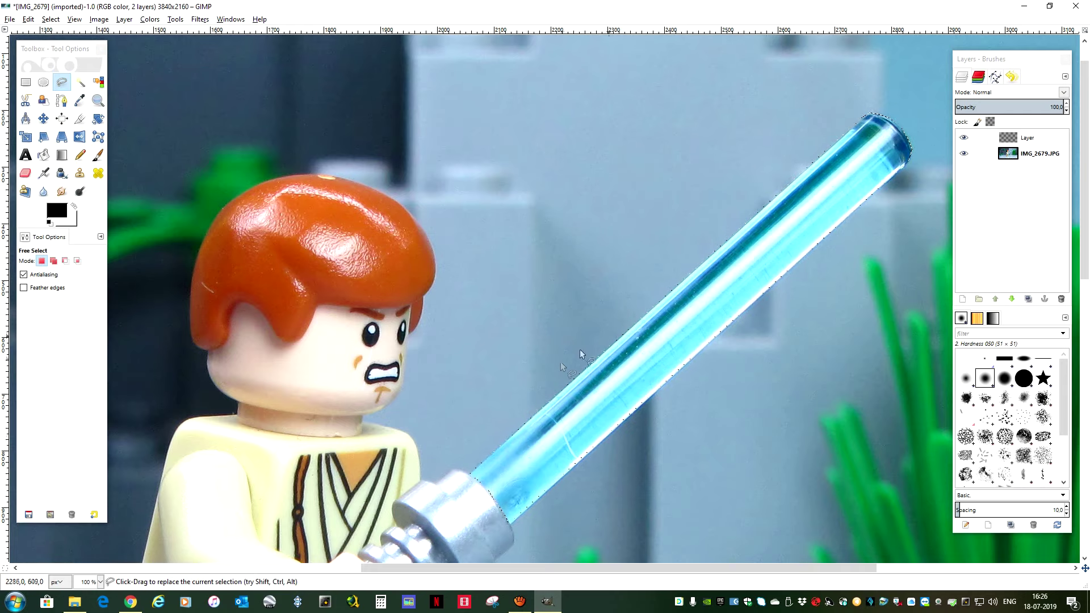
{"action": "key", "text": "minus"}
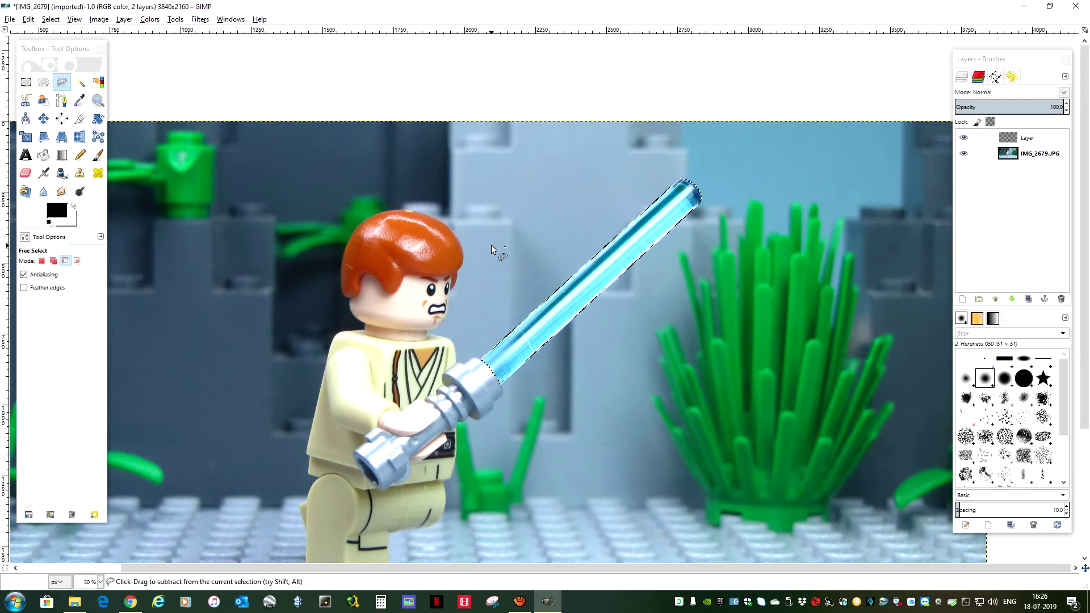
Set the foreground colour to cyan 71ffff and bucket-fill the blade selection on Layer.
{"action": "key", "text": "minus"}
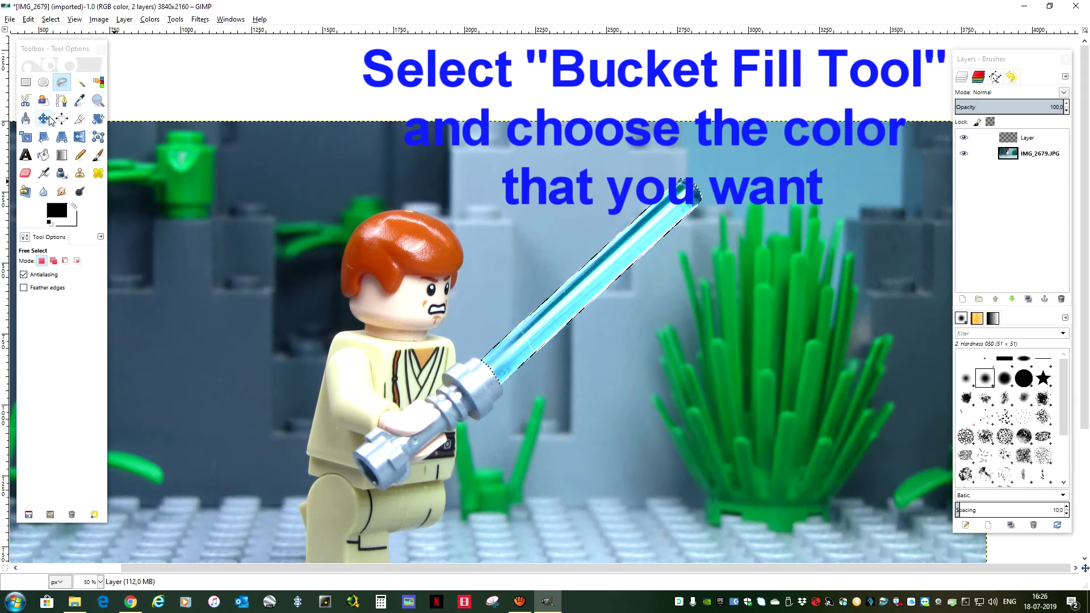
{"action": "left_click", "coordinate": [43, 155]}
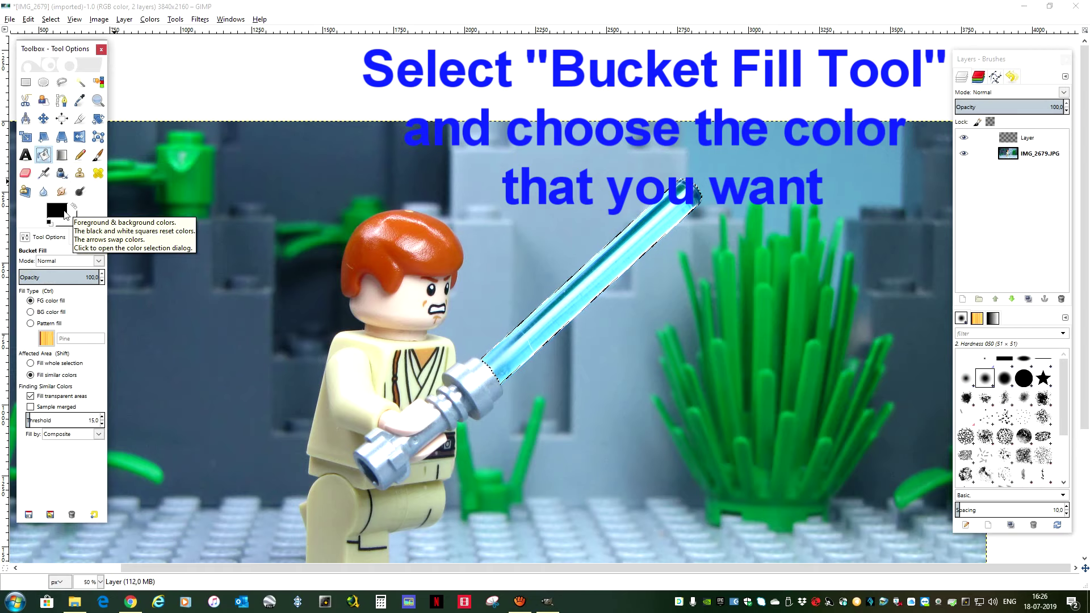
{"action": "left_click", "coordinate": [56, 214]}
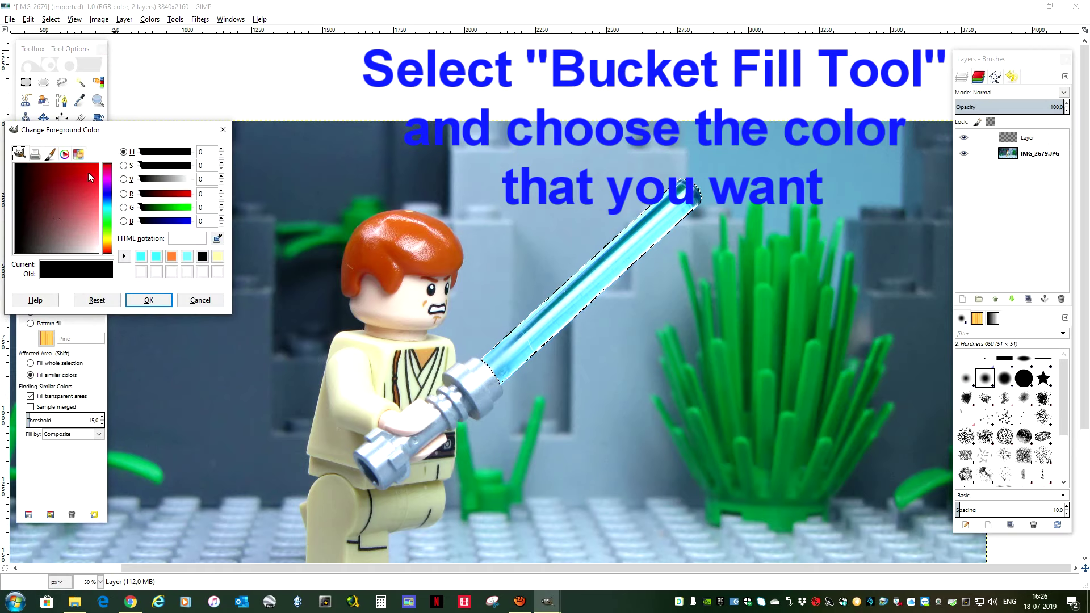
{"action": "left_click", "coordinate": [188, 256]}
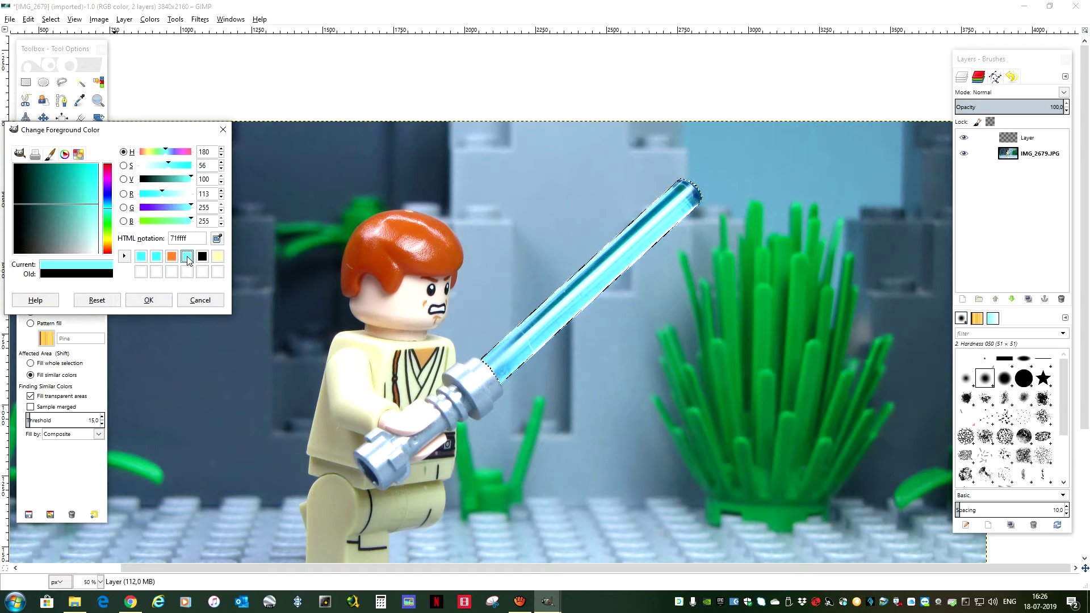
{"action": "left_click", "coordinate": [149, 299]}
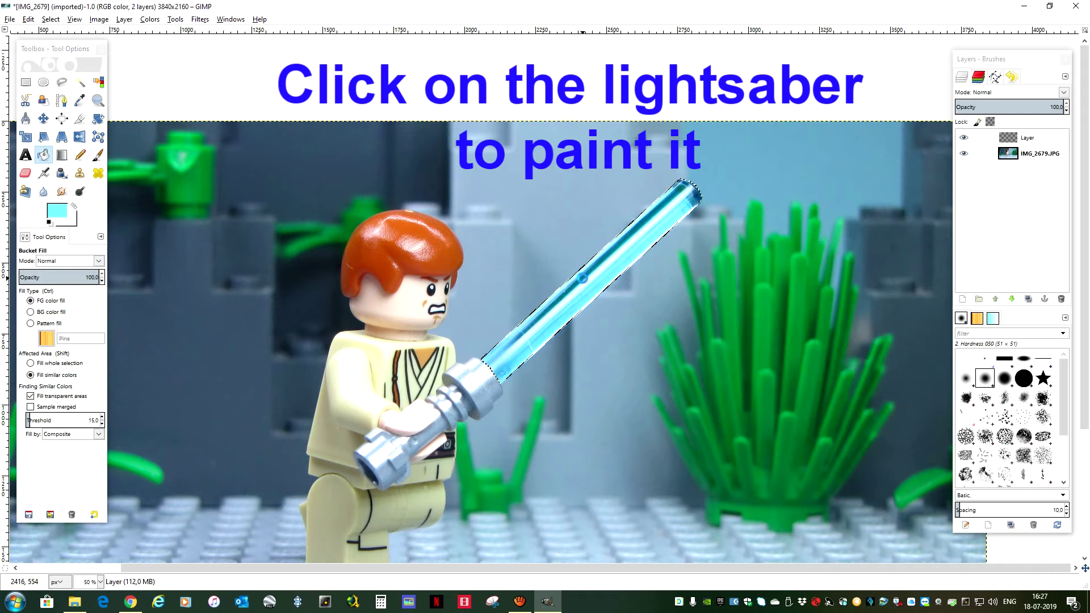
{"action": "left_click", "coordinate": [583, 280]}
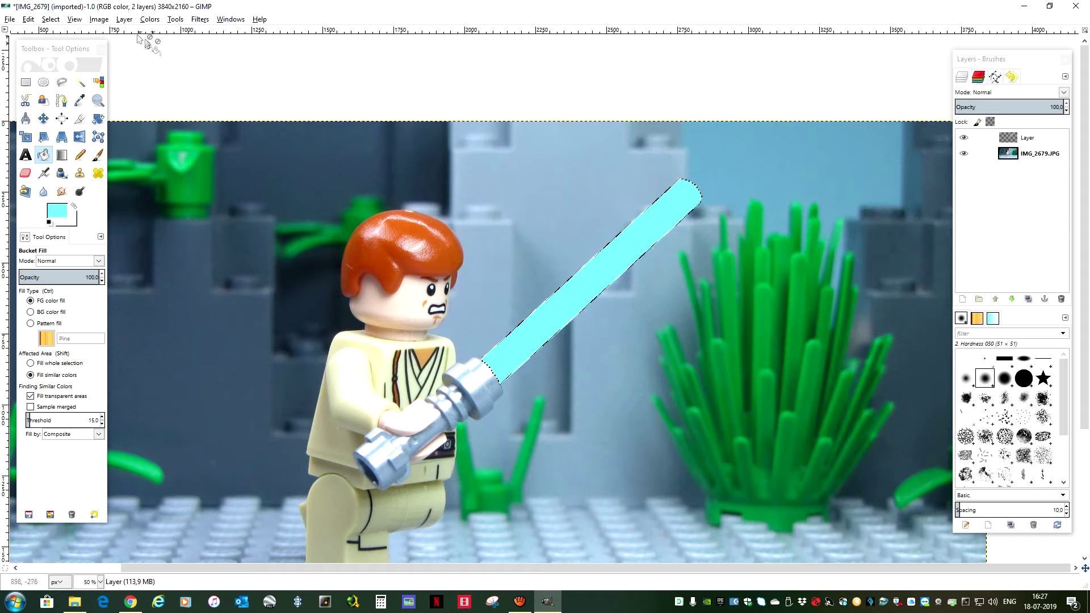
Add a transparent layer 'Layer #1' and fill the blade selection on it with white.
{"action": "left_click", "coordinate": [125, 19]}
{"action": "left_click", "coordinate": [150, 30]}
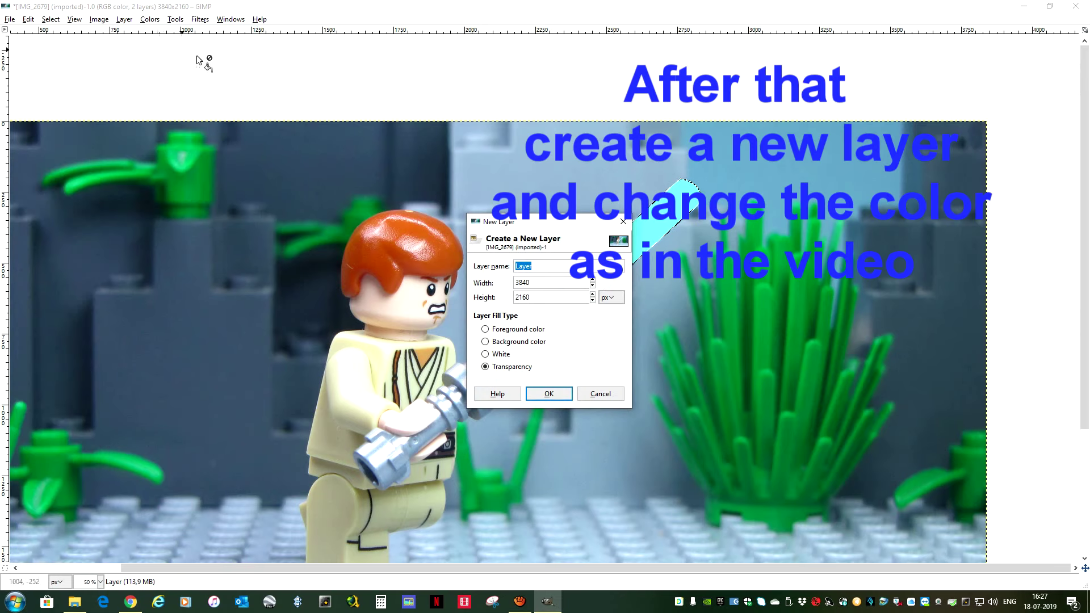
{"action": "left_click", "coordinate": [549, 394]}
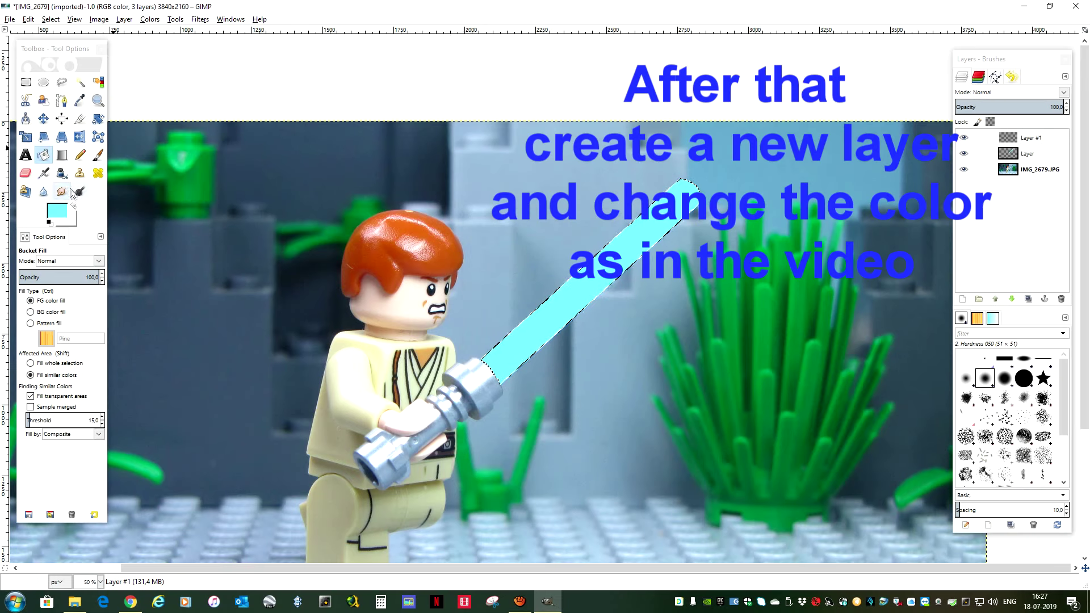
{"action": "left_click", "coordinate": [75, 207]}
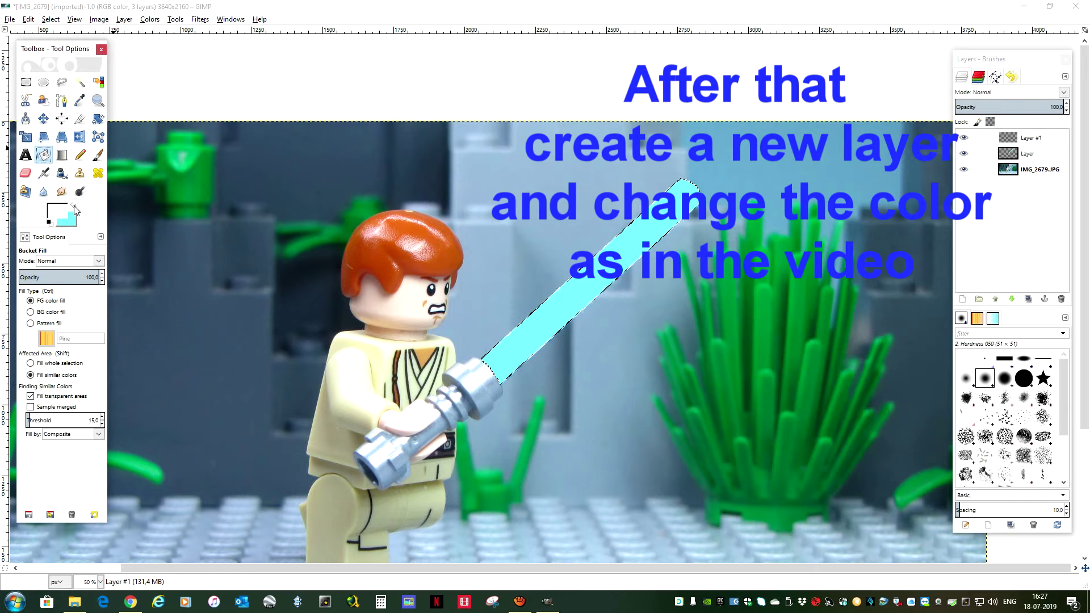
{"action": "left_click", "coordinate": [561, 288]}
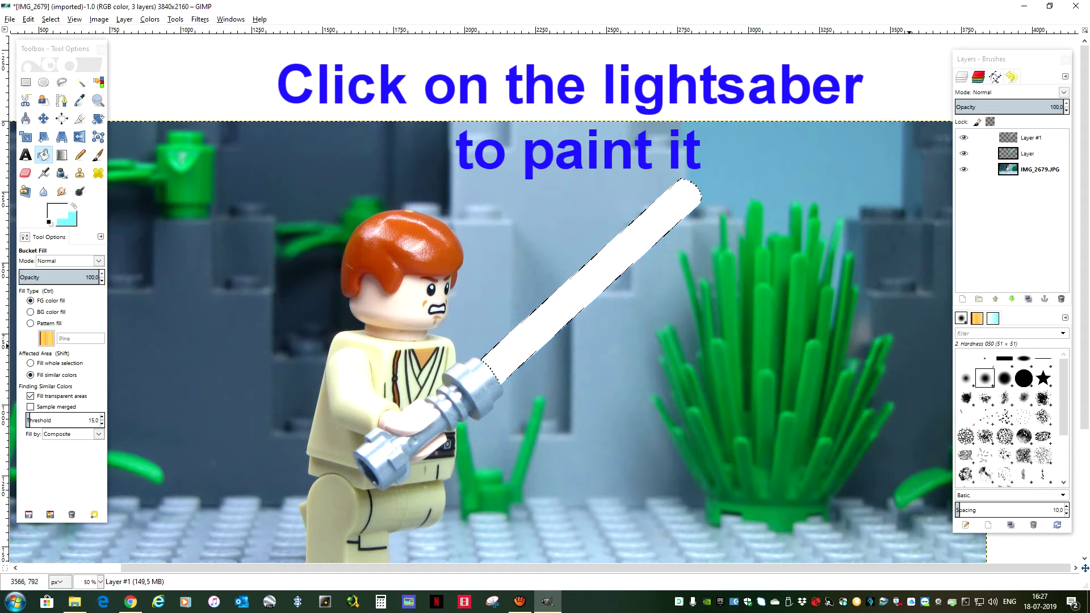
Make the cyan Layer active and clear the selection with Select > None.
{"action": "left_click", "coordinate": [1031, 154]}
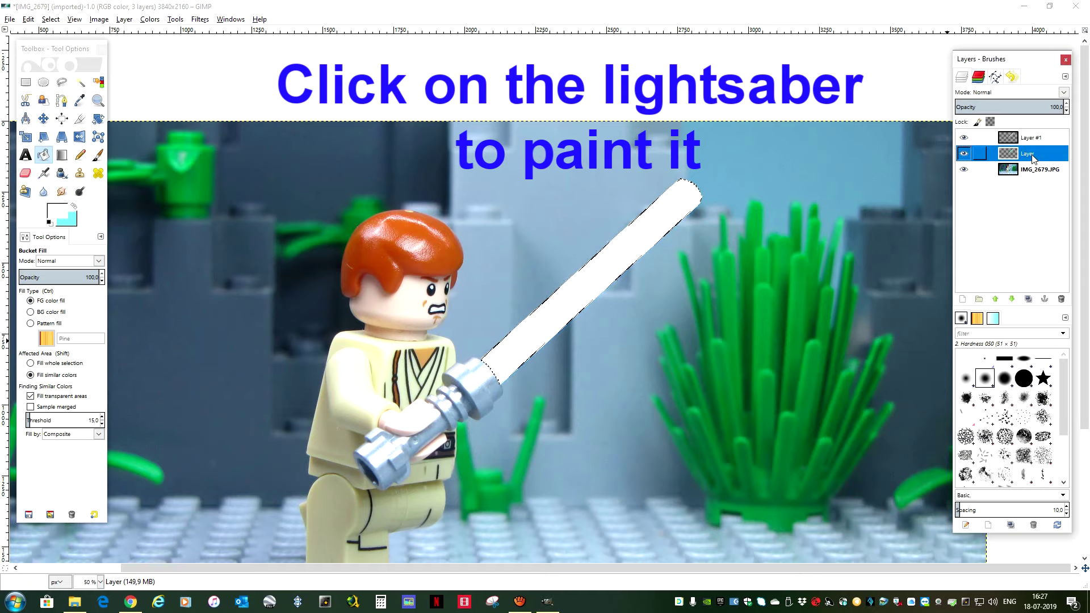
{"action": "left_click", "coordinate": [29, 19]}
{"action": "mouse_move", "coordinate": [50, 18]}
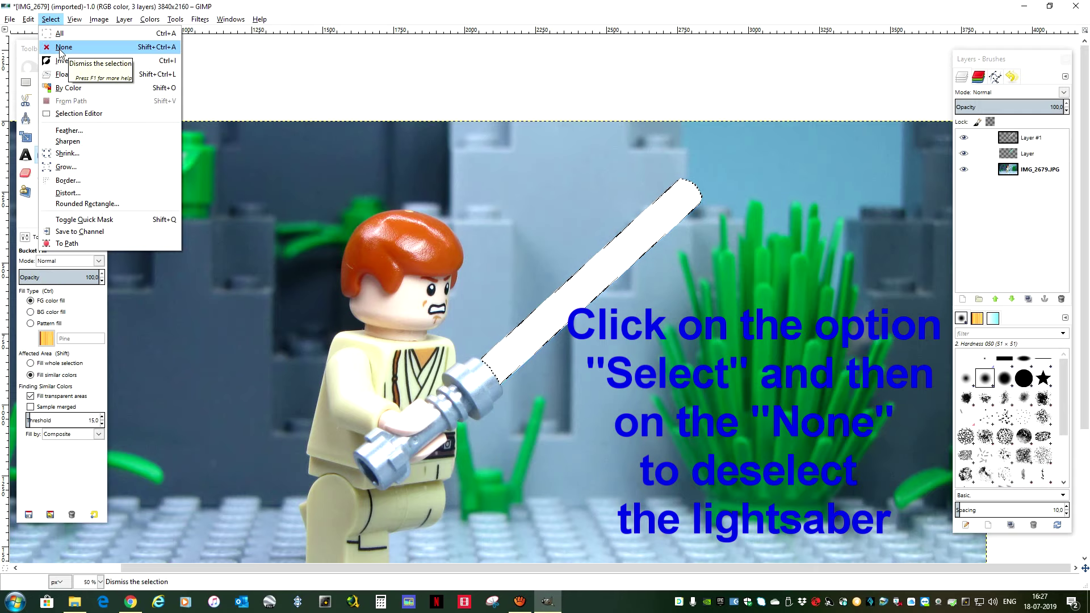
{"action": "left_click", "coordinate": [60, 48]}
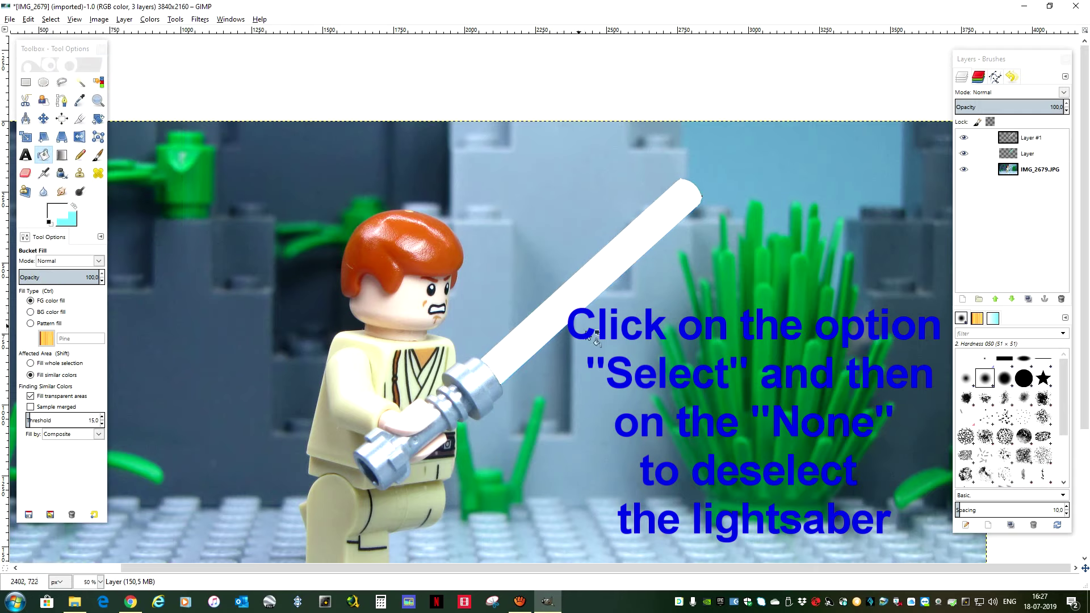
Duplicate the cyan Layer and white Layer #1 into 'Layer copy' and 'Layer #2'.
{"action": "right_click", "coordinate": [1032, 158]}
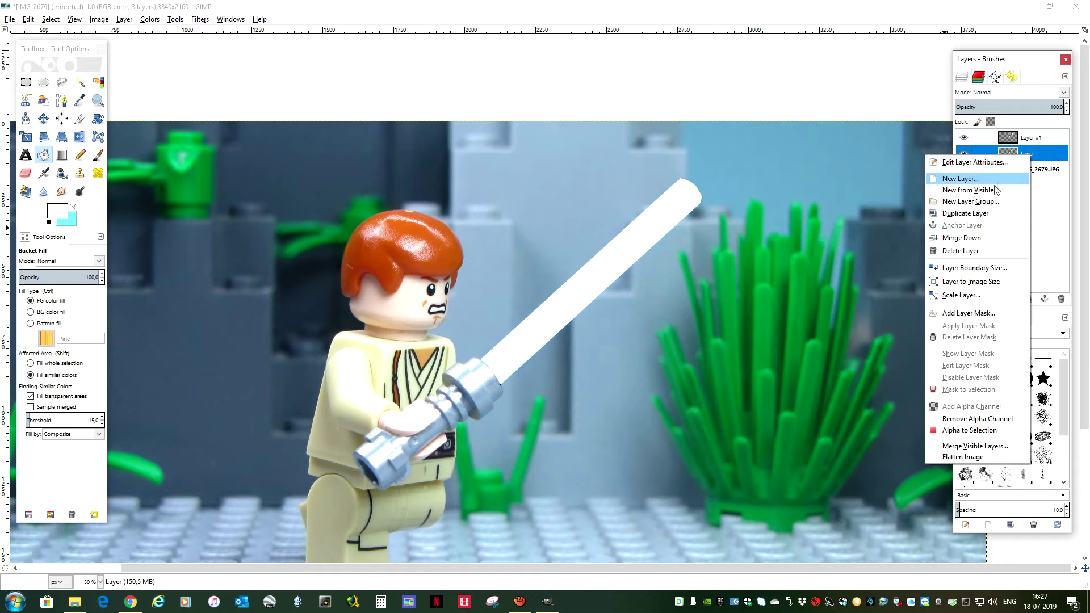
{"action": "left_click", "coordinate": [994, 213]}
{"action": "left_click", "coordinate": [1032, 140]}
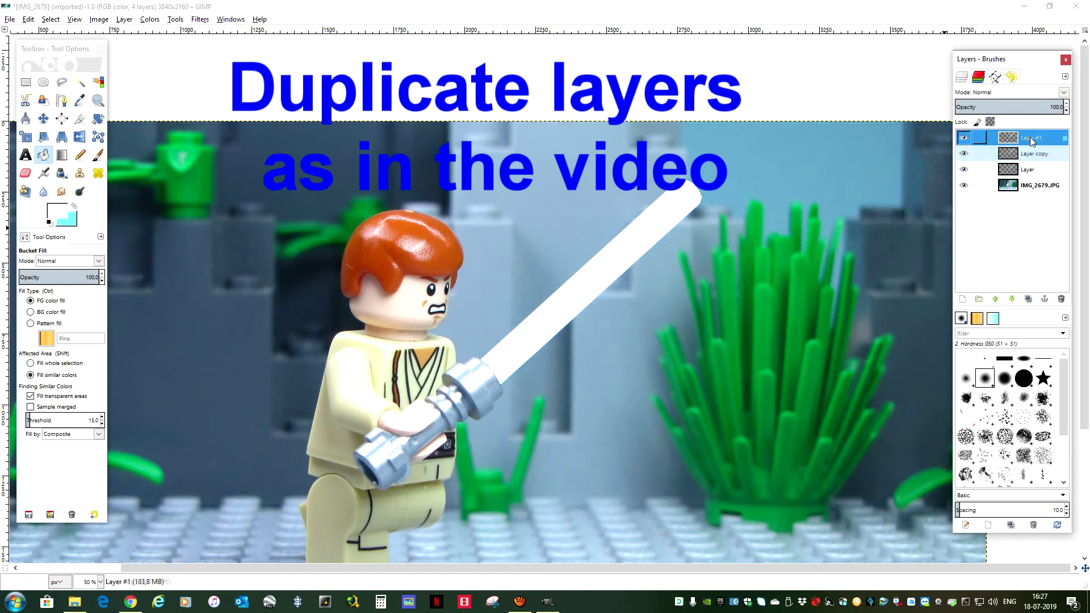
{"action": "right_click", "coordinate": [1032, 139]}
{"action": "left_click", "coordinate": [978, 197]}
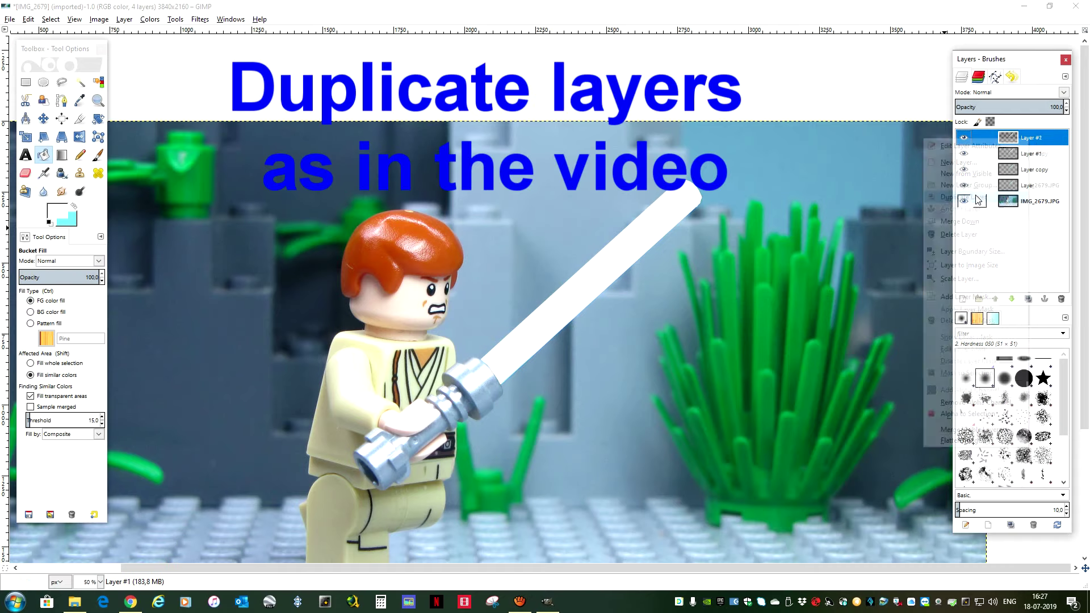
{"action": "left_click", "coordinate": [1030, 189]}
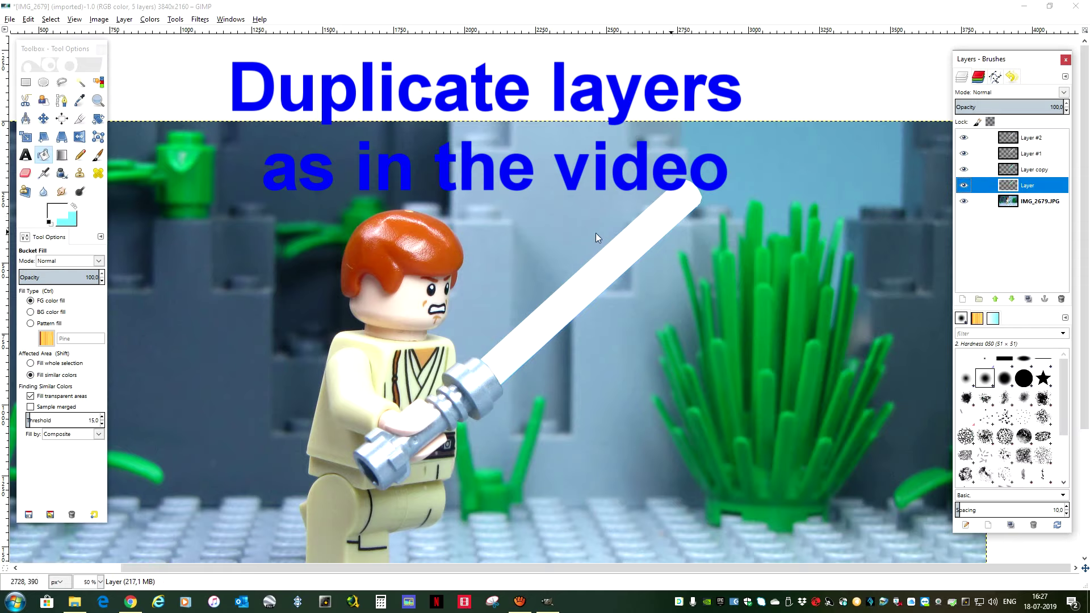
{"action": "left_click", "coordinate": [199, 19]}
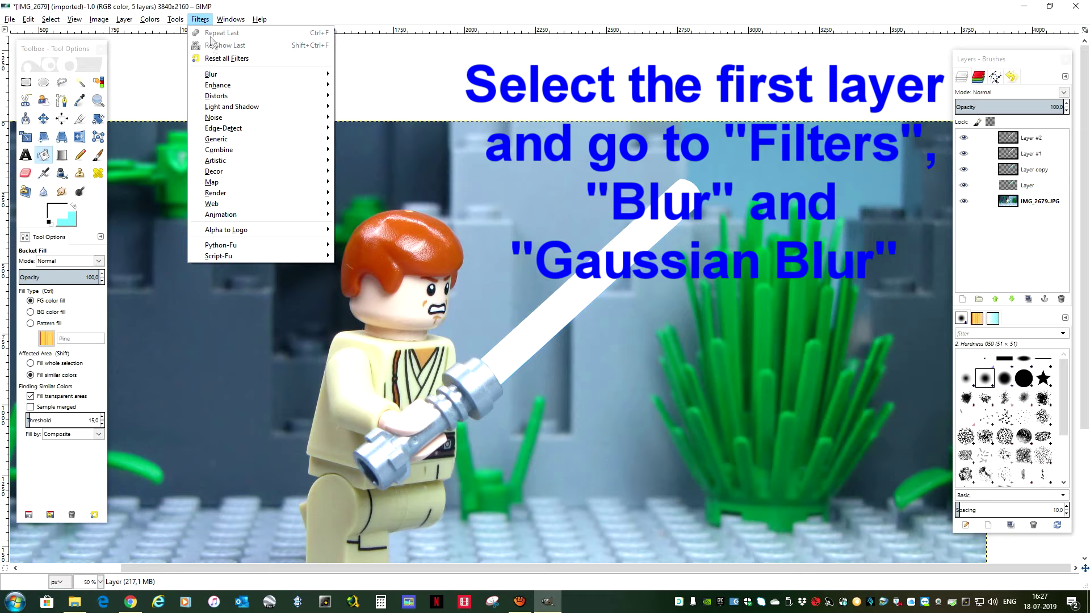
{"action": "mouse_move", "coordinate": [256, 74]}
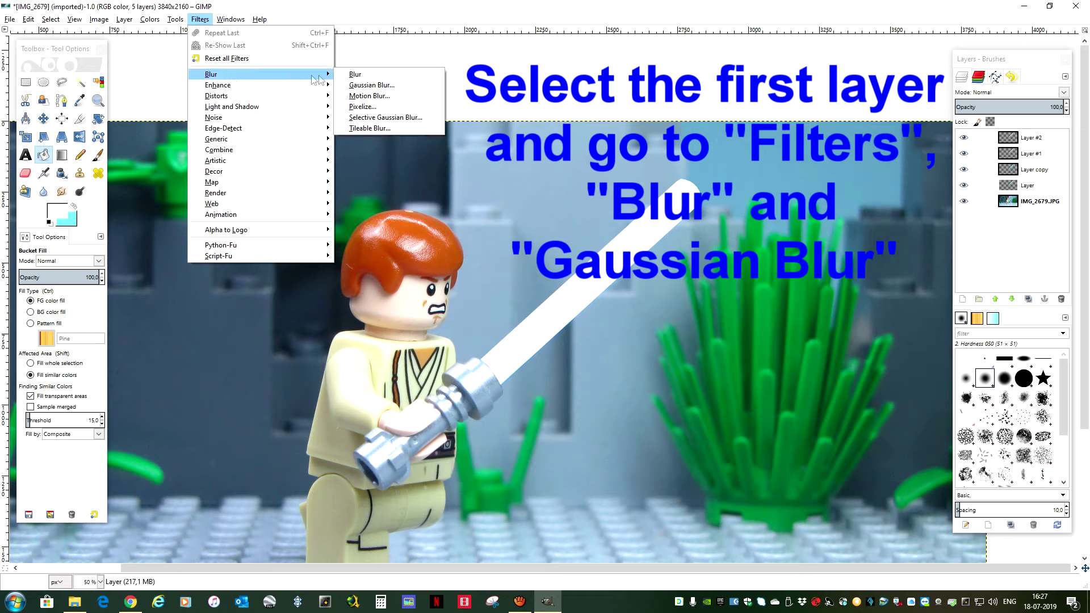
Apply a 500 px horizontal and vertical Gaussian blur to the cyan Layer.
{"action": "left_click", "coordinate": [366, 86]}
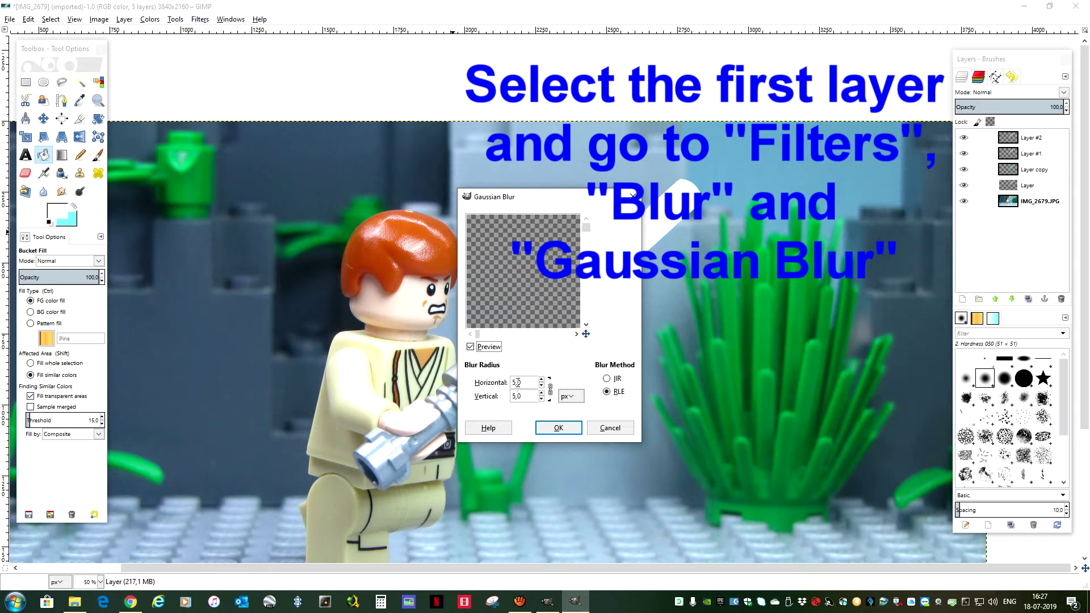
{"action": "left_click_drag", "start_coordinate": [586, 335], "coordinate": [619, 341]}
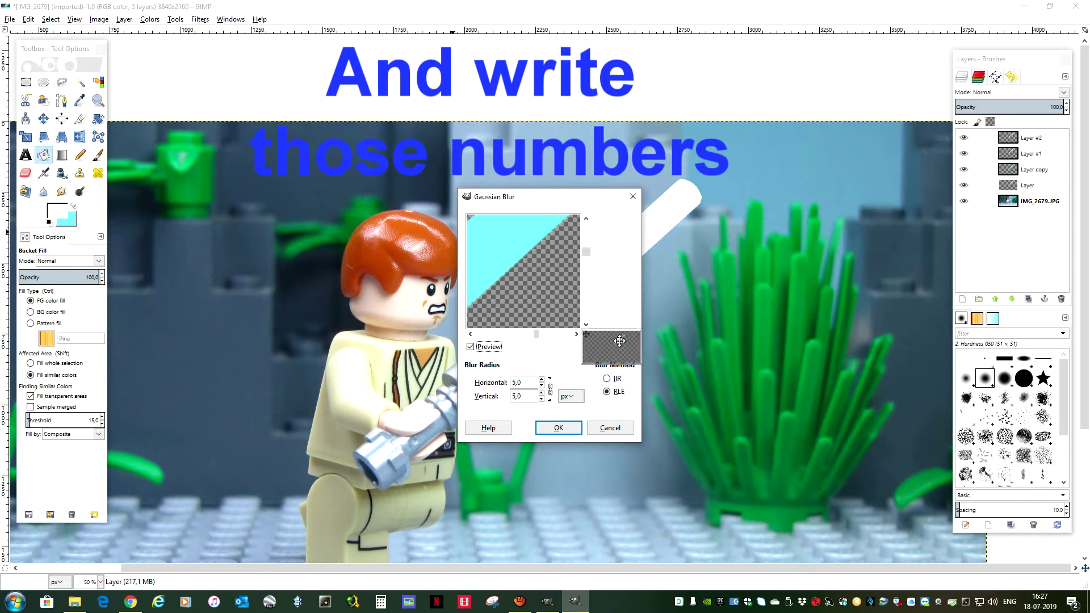
{"action": "left_click", "coordinate": [517, 384]}
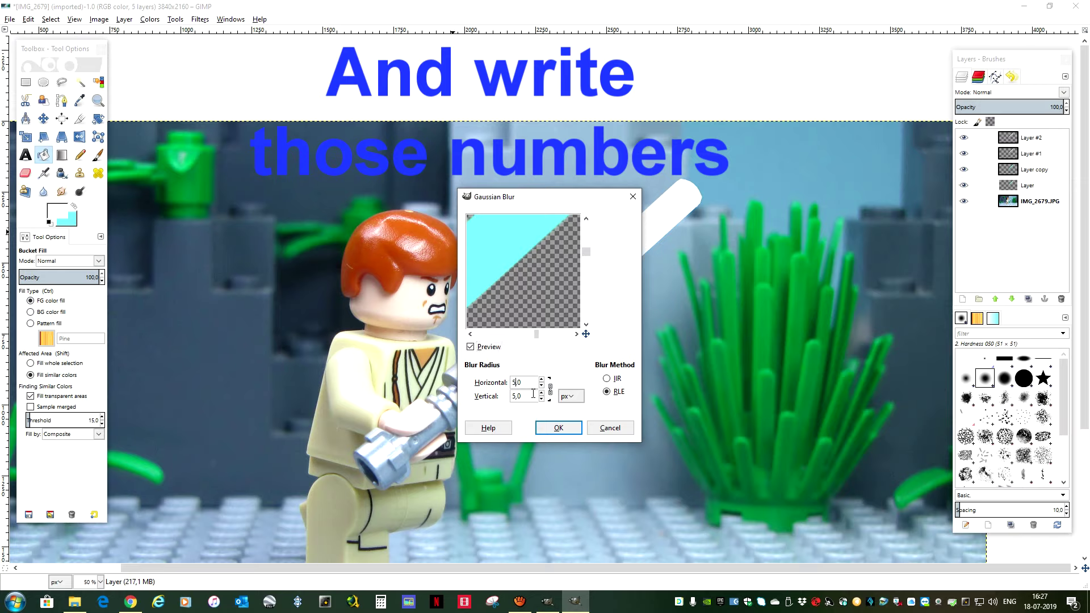
{"action": "type", "text": "500"}
{"action": "left_click", "coordinate": [529, 398]}
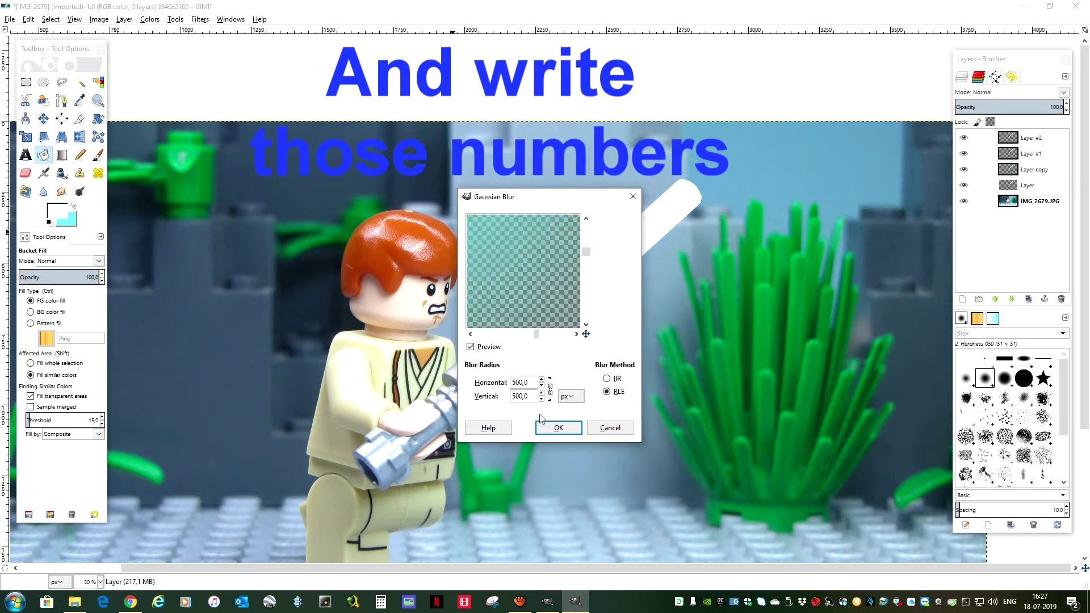
{"action": "left_click", "coordinate": [548, 426]}
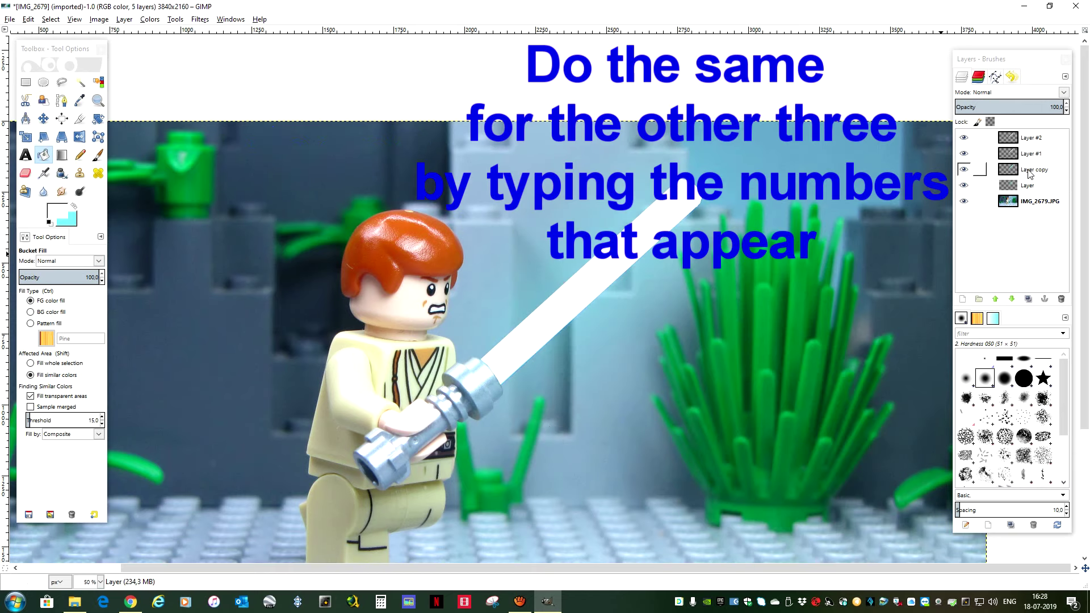
Blur Layer copy with a 230 px Gaussian blur for a wider cyan glow.
{"action": "left_click", "coordinate": [200, 19]}
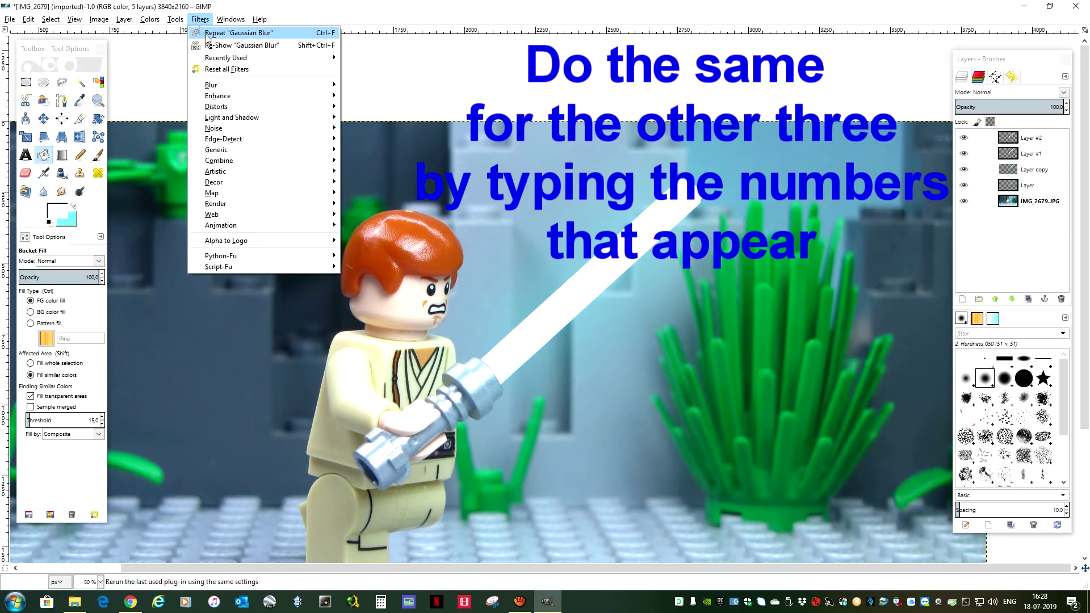
{"action": "mouse_move", "coordinate": [211, 86]}
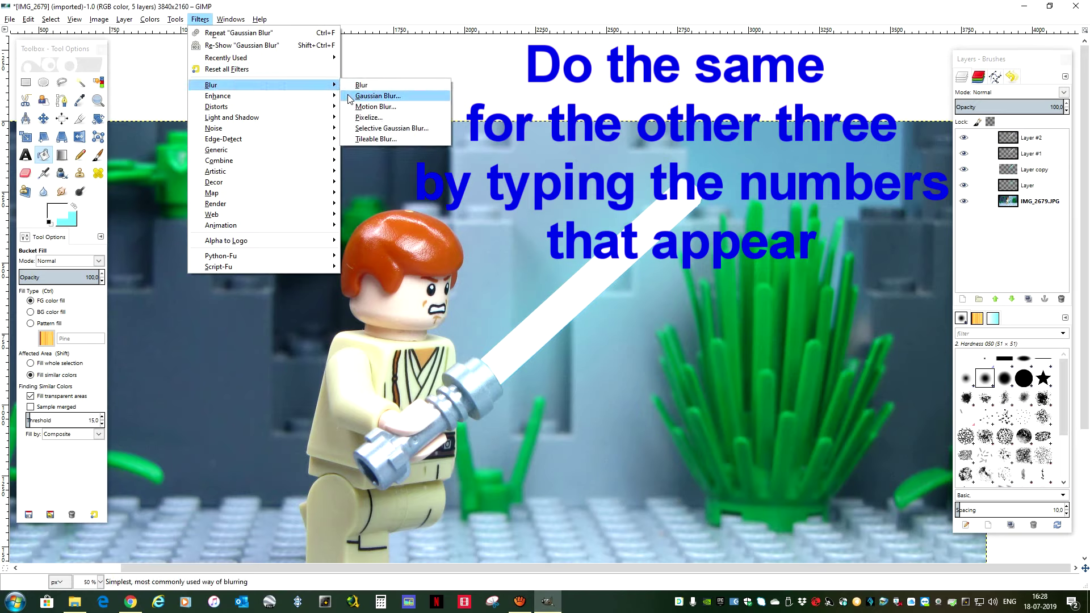
{"action": "left_click", "coordinate": [350, 96]}
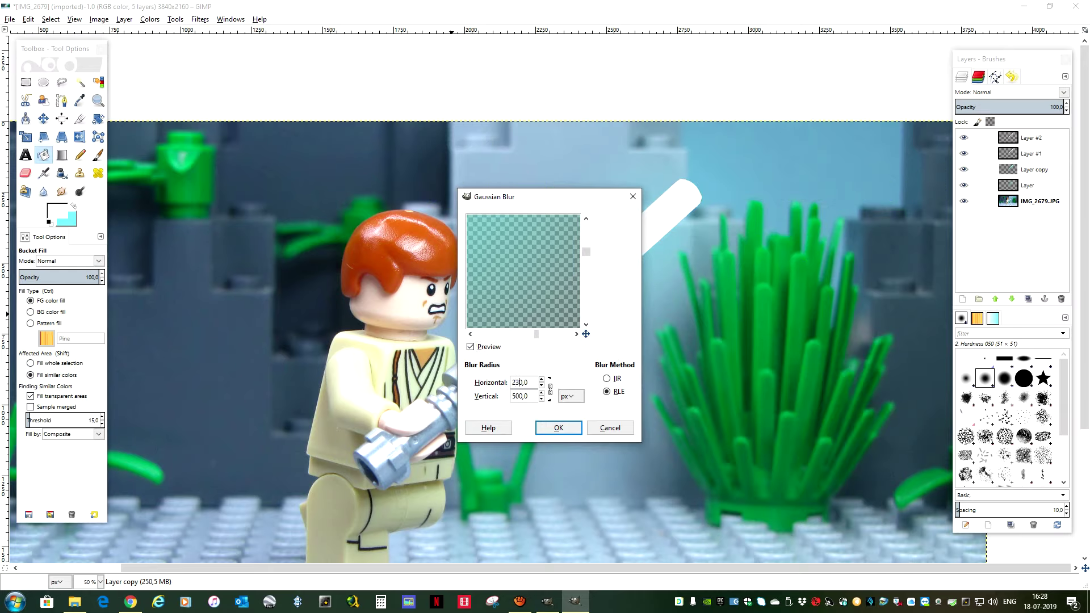
{"action": "left_click", "coordinate": [554, 426]}
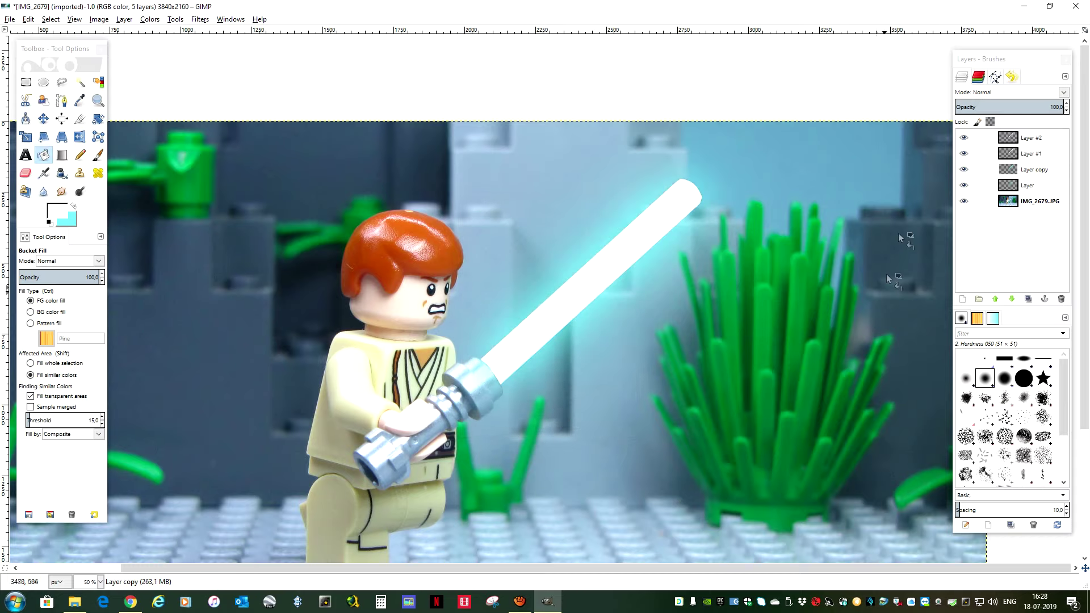
{"action": "left_click", "coordinate": [1033, 154]}
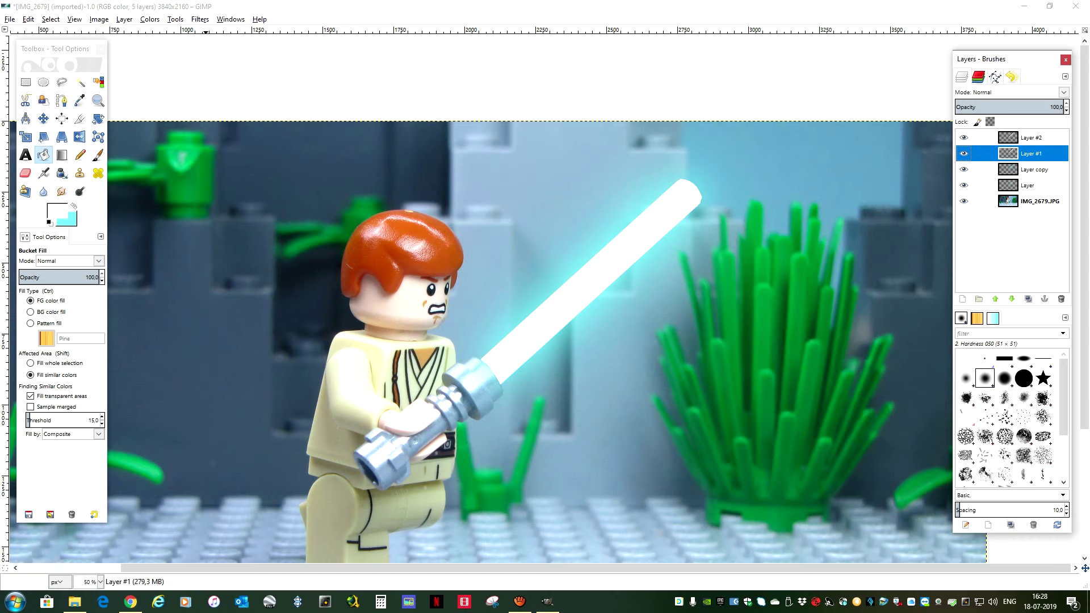
Apply a 70 px Gaussian blur to the white Layer #1 blade.
{"action": "left_click", "coordinate": [200, 20]}
{"action": "mouse_move", "coordinate": [211, 86]}
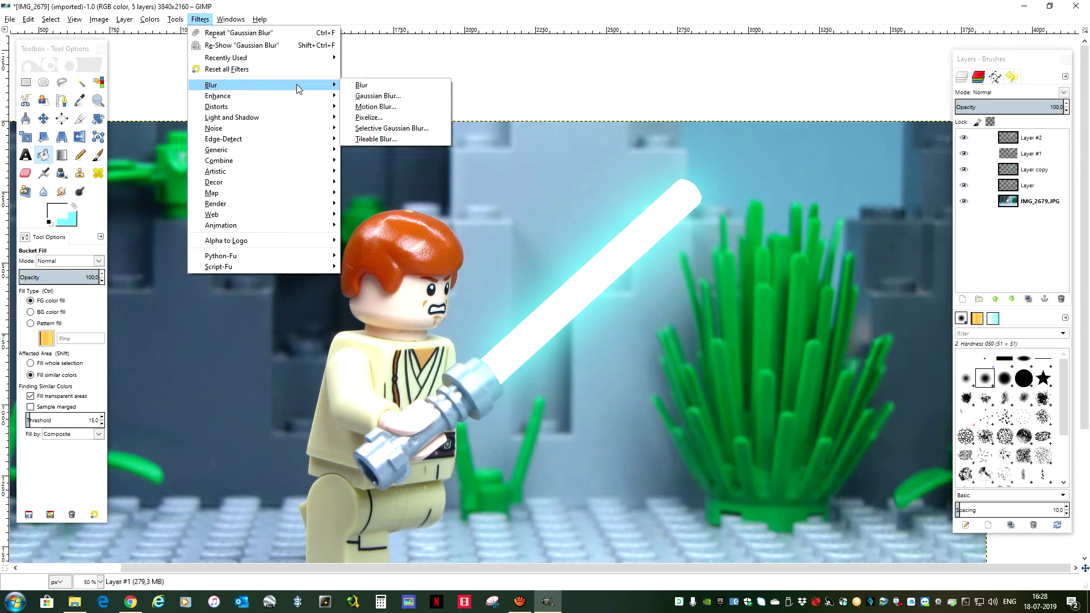
{"action": "left_click", "coordinate": [365, 99]}
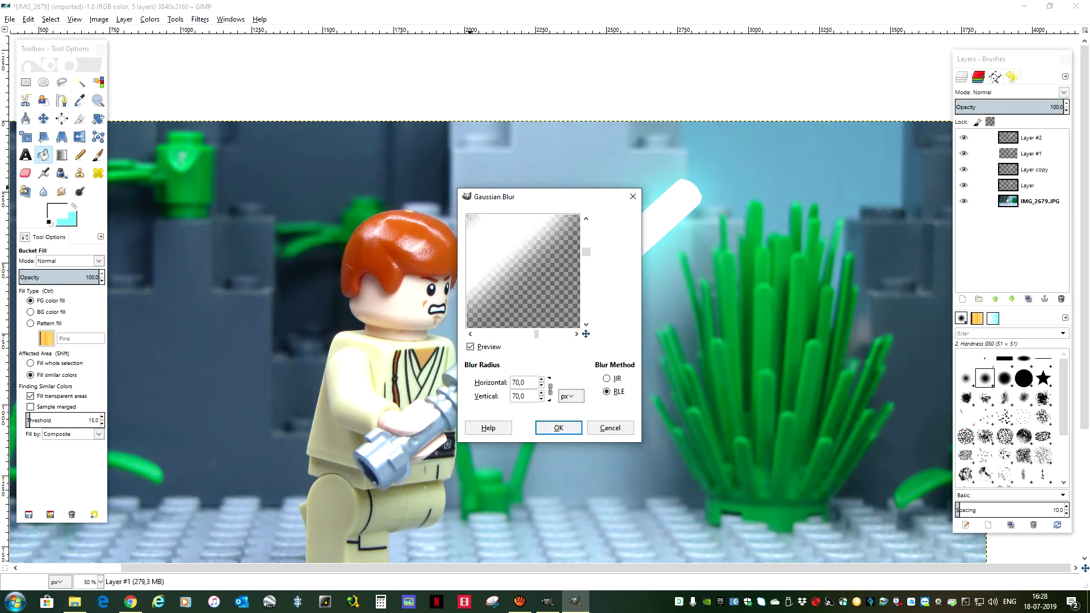
{"action": "left_click", "coordinate": [554, 429]}
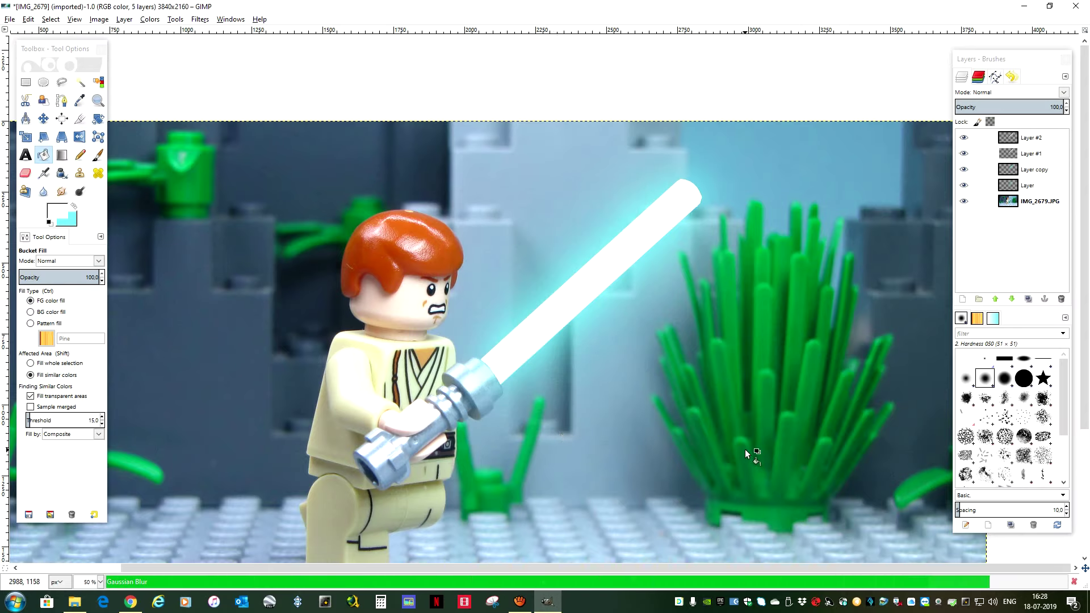
Apply a 10 px horizontal and vertical Gaussian Blur to the white Layer #2.
{"action": "left_click", "coordinate": [1029, 138]}
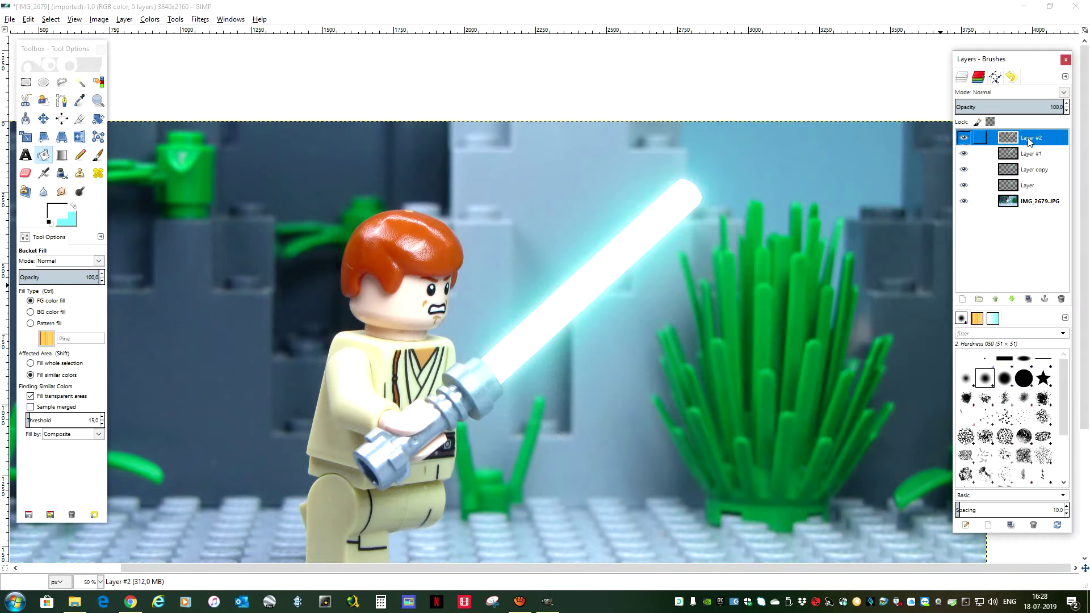
{"action": "left_click", "coordinate": [200, 20]}
{"action": "mouse_move", "coordinate": [212, 85]}
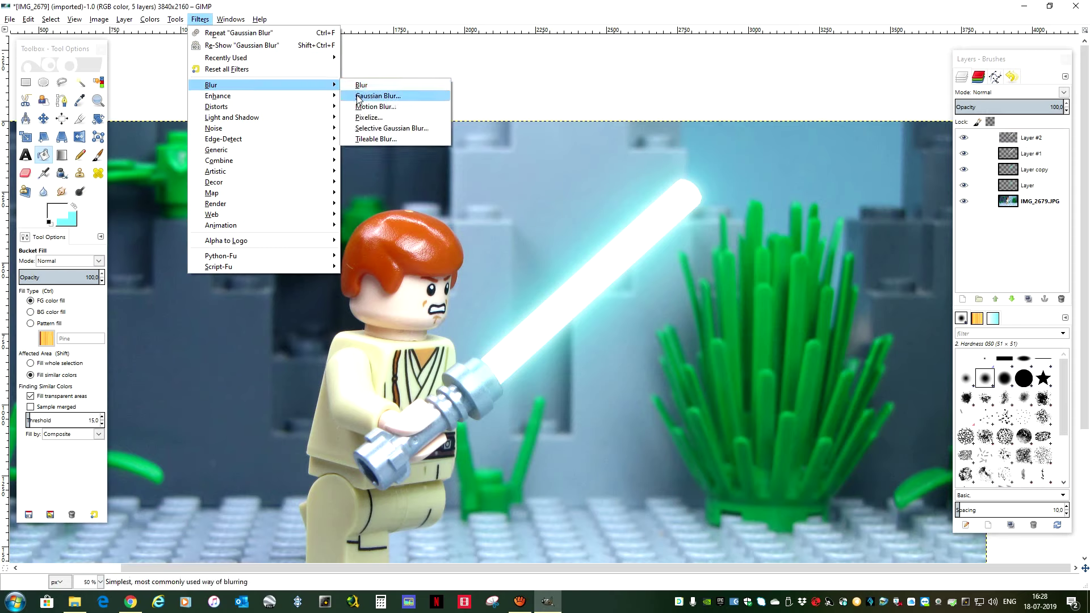
{"action": "left_click", "coordinate": [378, 96]}
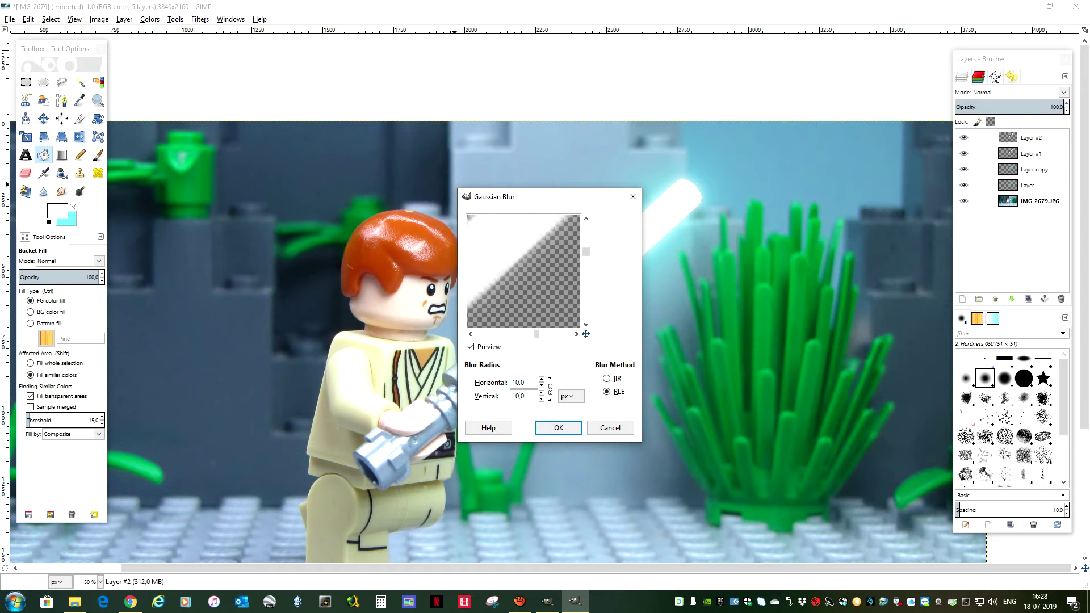
{"action": "left_click", "coordinate": [544, 430]}
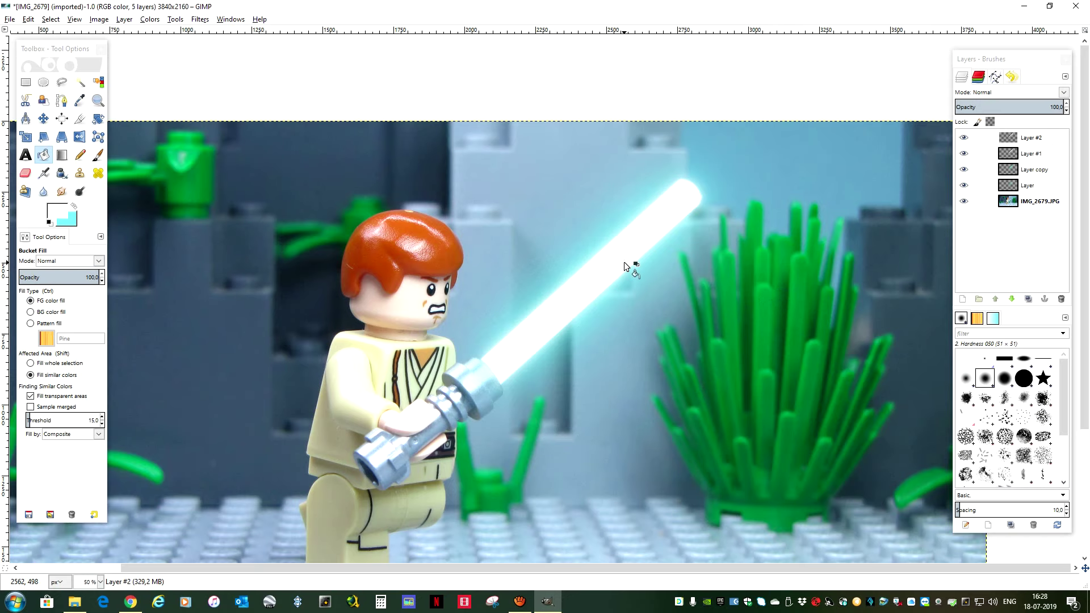
Duplicate the Layer copy glow layer twice, creating Layer copy #1 and Layer copy #2.
{"action": "left_click", "coordinate": [1026, 188]}
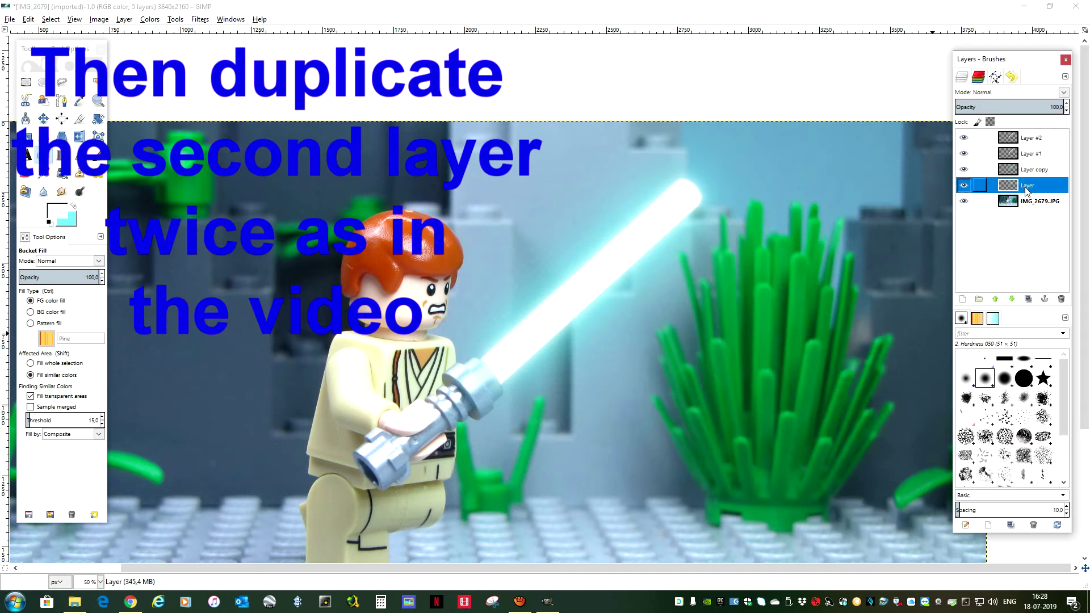
{"action": "left_click", "coordinate": [1026, 170]}
{"action": "right_click", "coordinate": [1027, 174]}
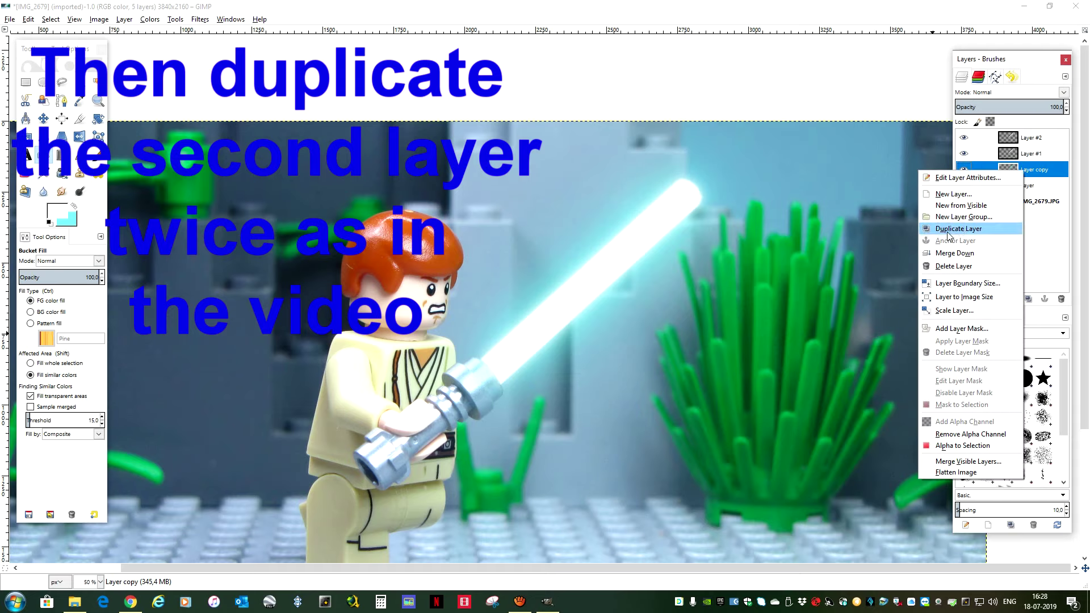
{"action": "left_click", "coordinate": [947, 232]}
{"action": "right_click", "coordinate": [1016, 170]}
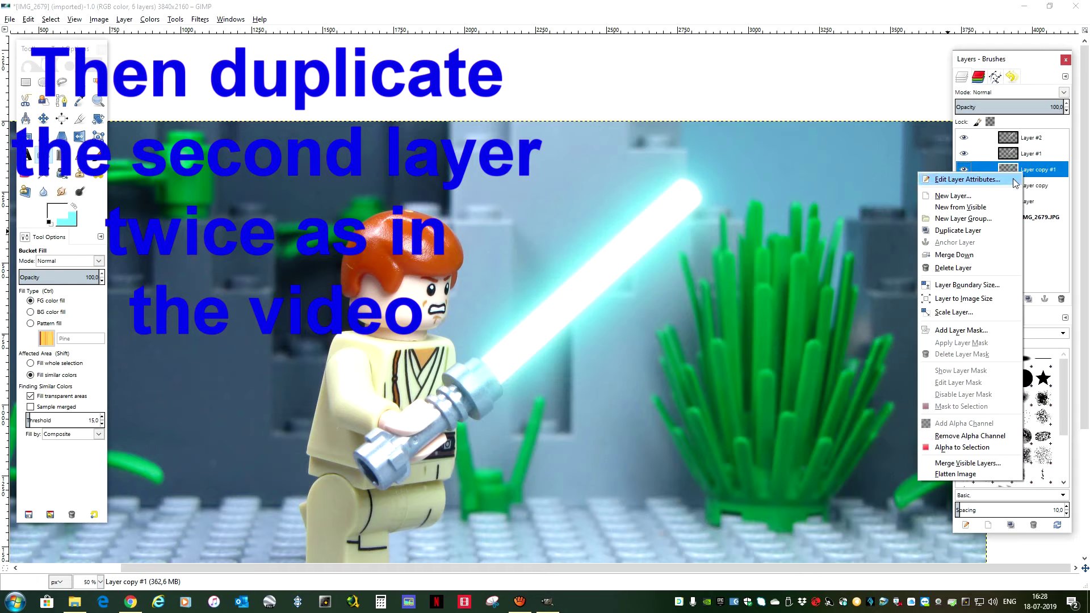
{"action": "left_click", "coordinate": [947, 231]}
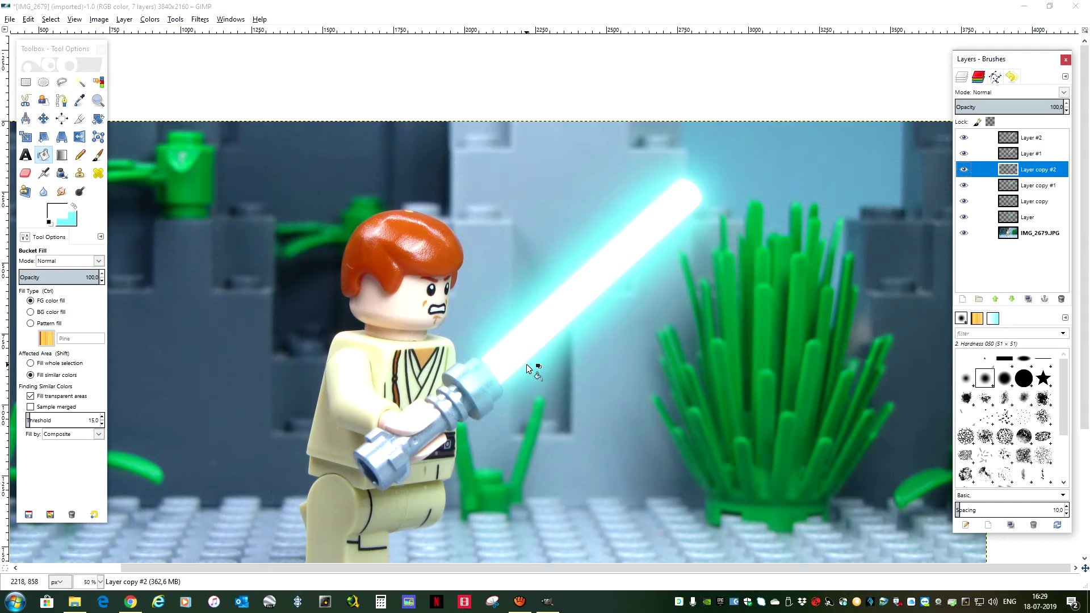
{"action": "key", "text": "minus"}
{"action": "key", "text": "minus"}
{"action": "key", "text": "plus"}
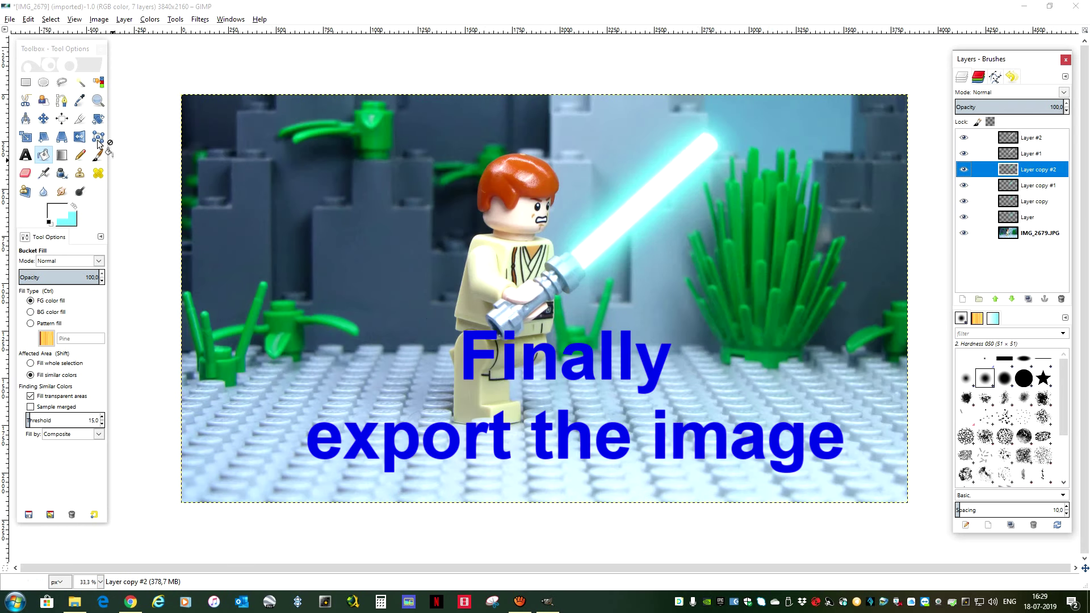
Export the image as IMG_2679.JPG and open it from the desktop in Windows Photo Viewer.
{"action": "left_click", "coordinate": [10, 19]}
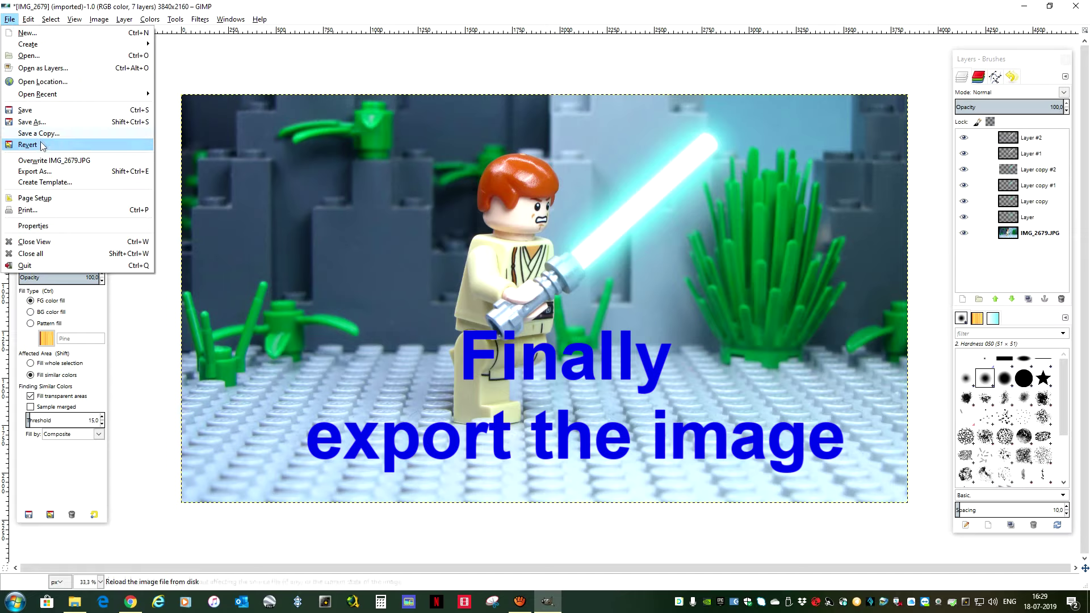
{"action": "left_click", "coordinate": [38, 172]}
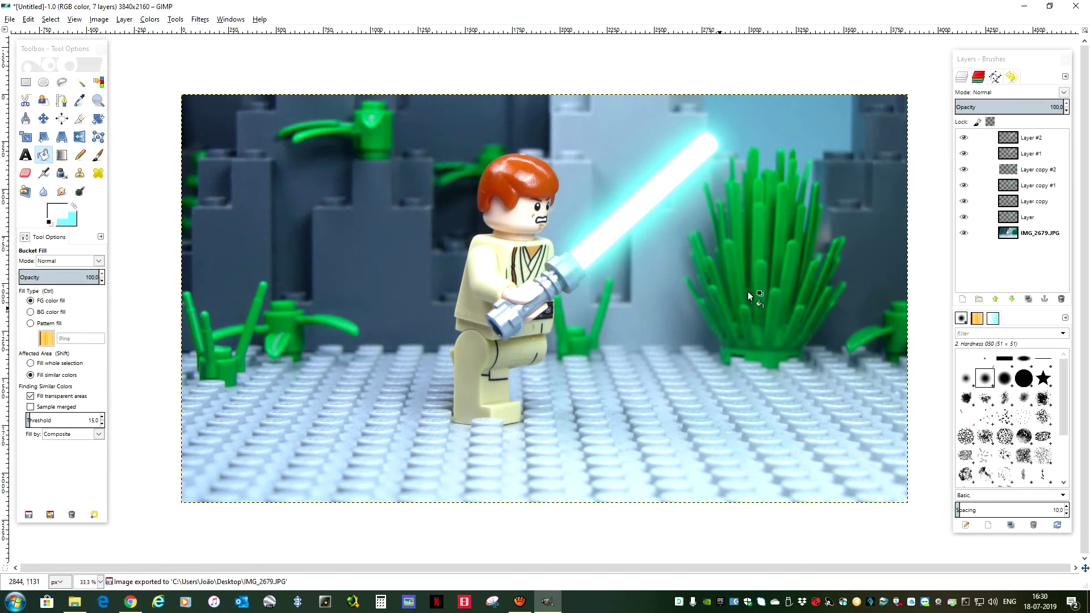
{"action": "left_click_drag", "start_coordinate": [560, 6], "coordinate": [556, 198]}
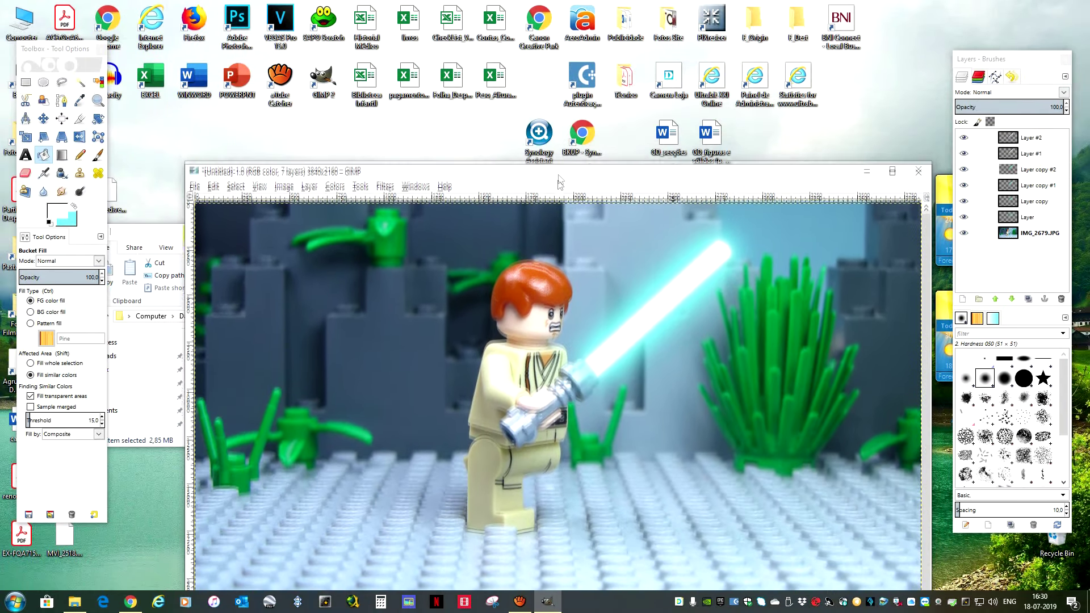
{"action": "left_click_drag", "start_coordinate": [84, 57], "coordinate": [66, 172]}
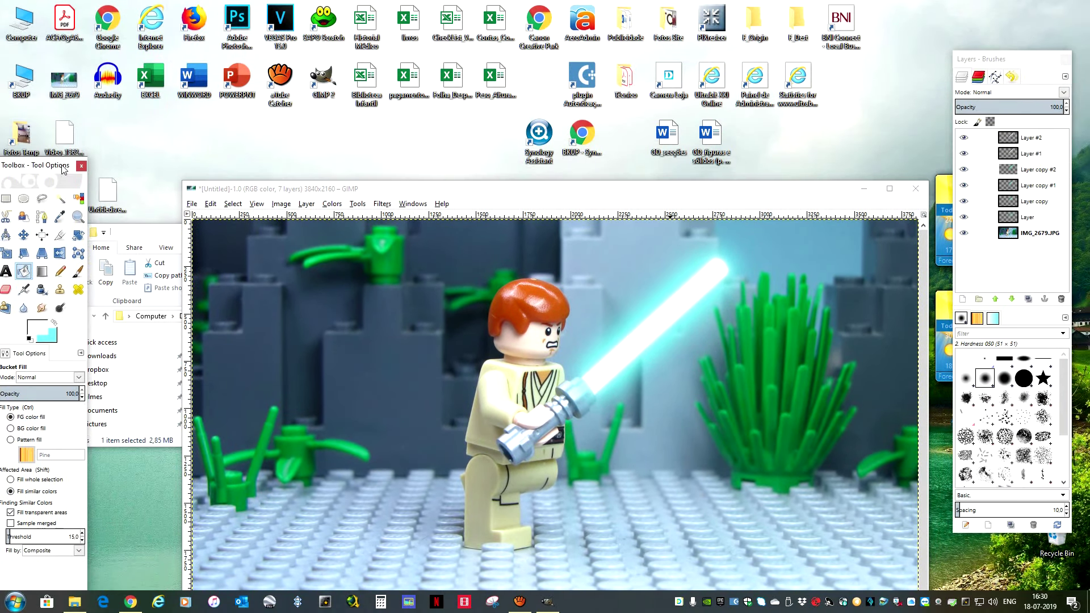
{"action": "double_click", "coordinate": [71, 98]}
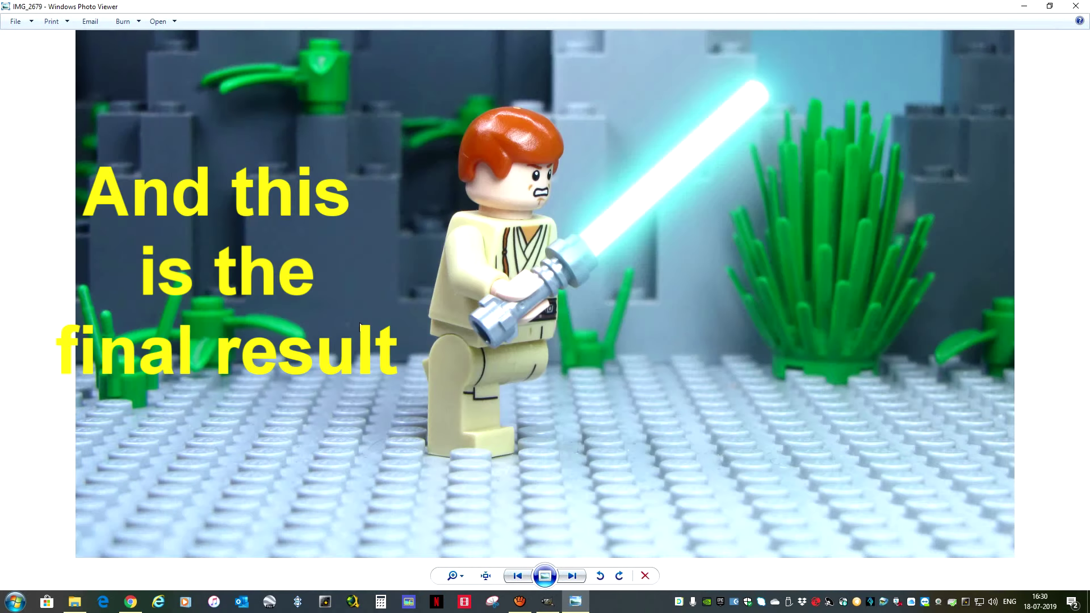